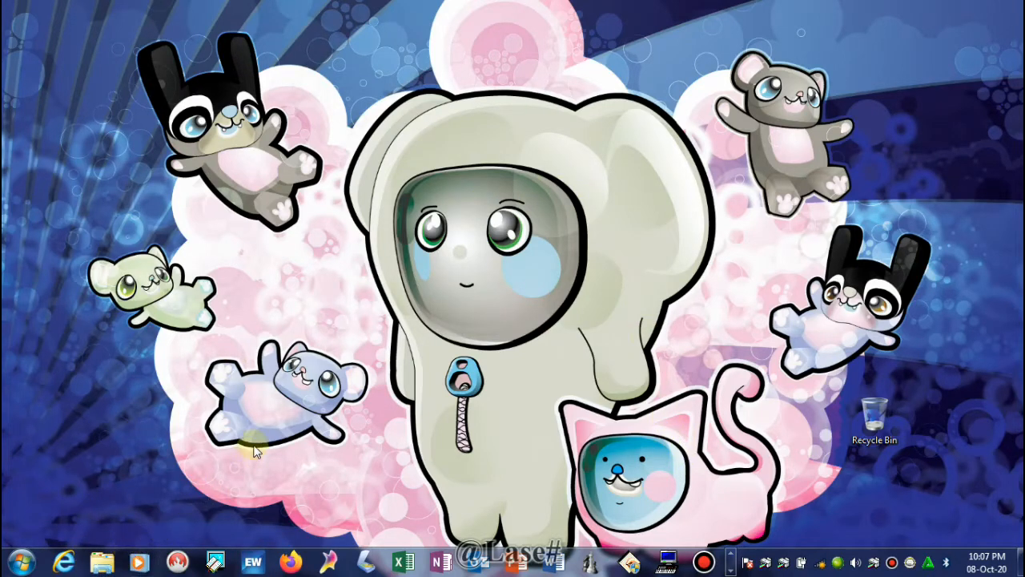
- Launch Word 2016 from the Start menu's All Programs list and create a blank document
left_click(20, 565)
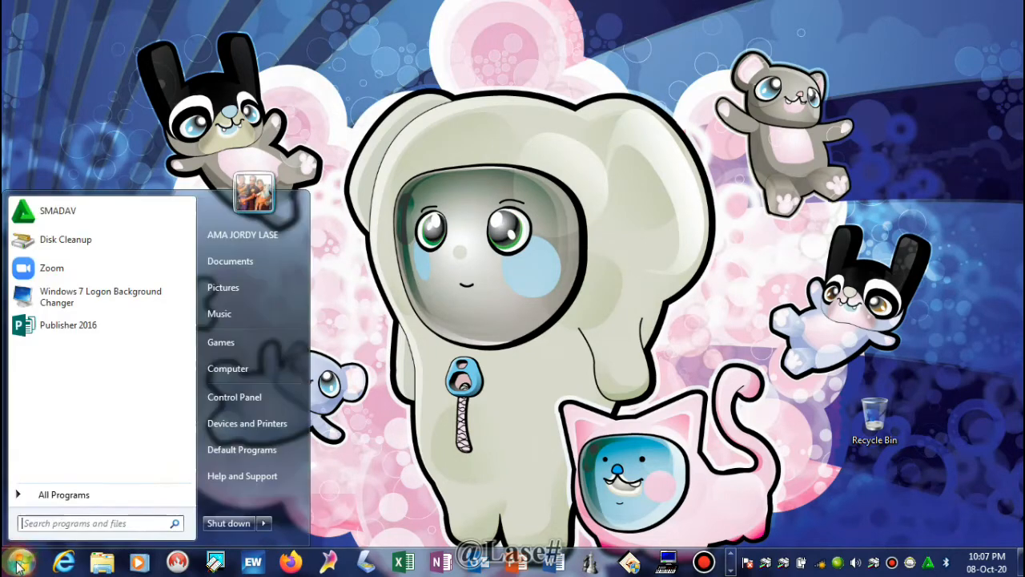
left_click(64, 497)
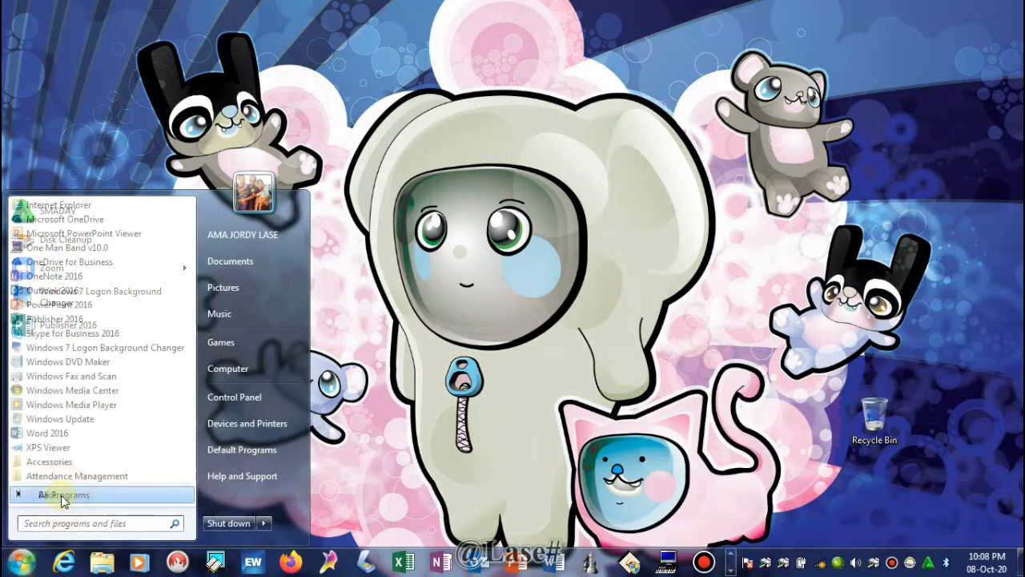
scroll(66, 277, "down", 3)
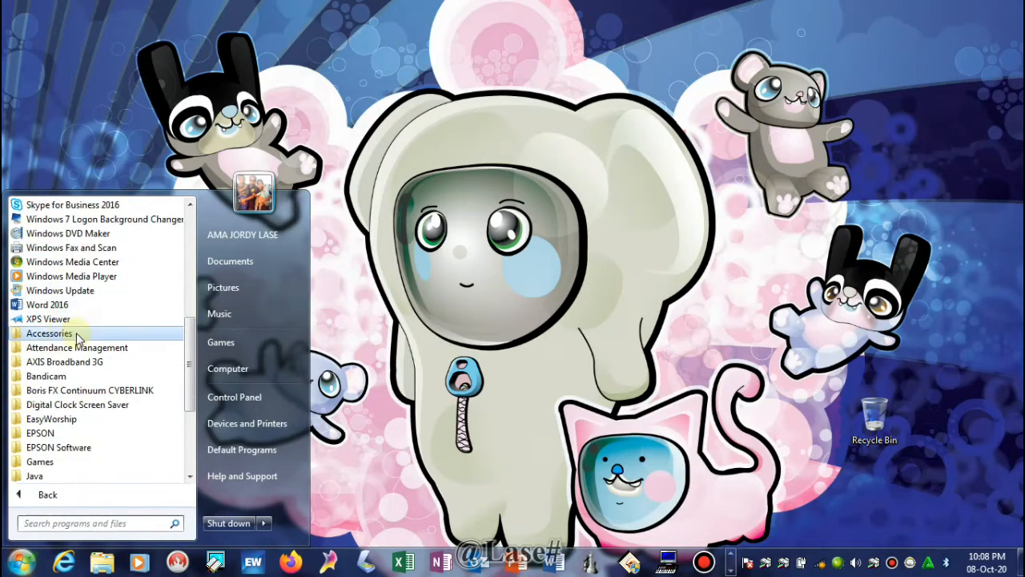
left_click(68, 305)
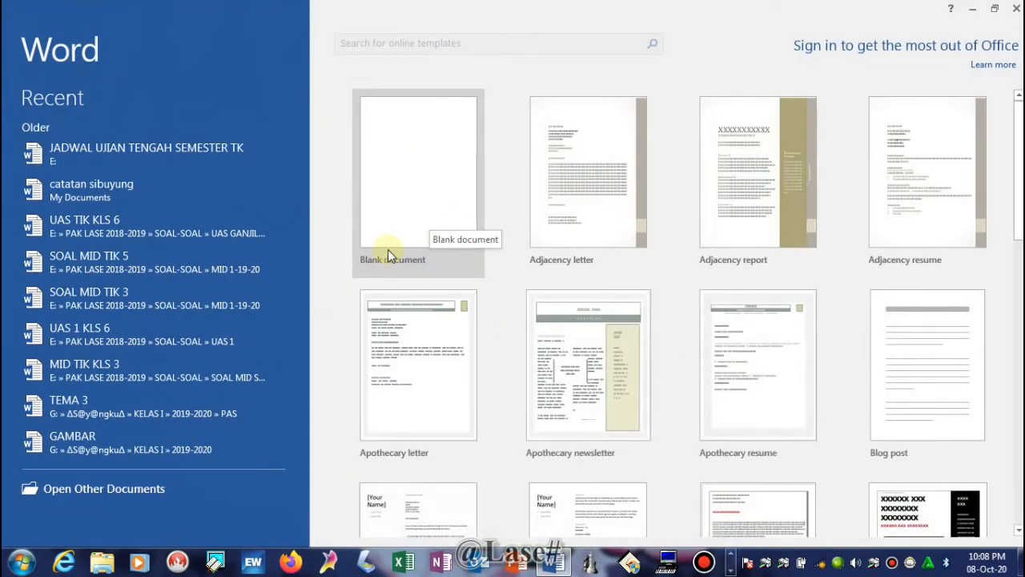
left_click(389, 253)
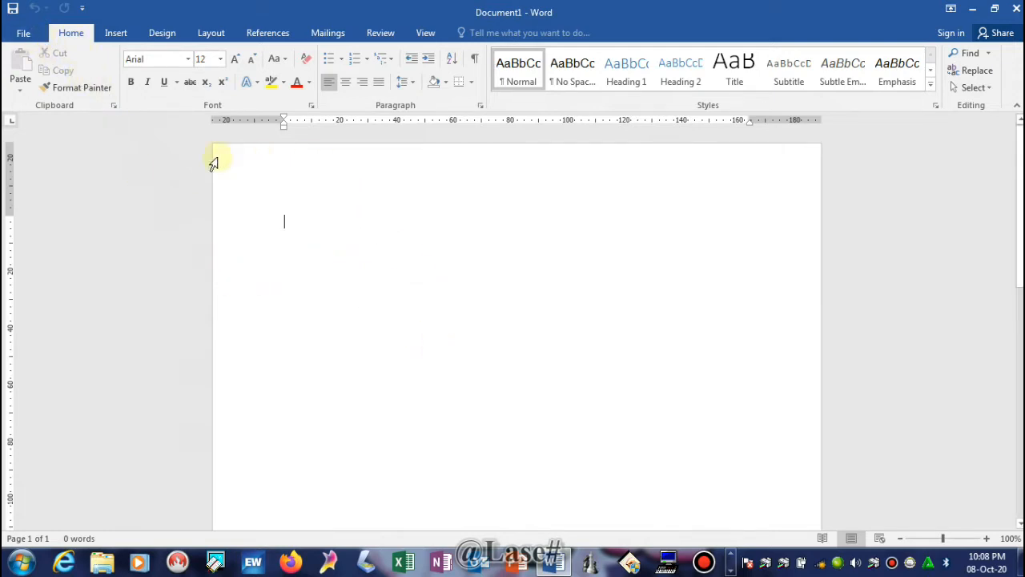
- Open the 'lagu sipaku gelang' document from the DATAKU (E:) drive through the Open dialog
left_click(22, 36)
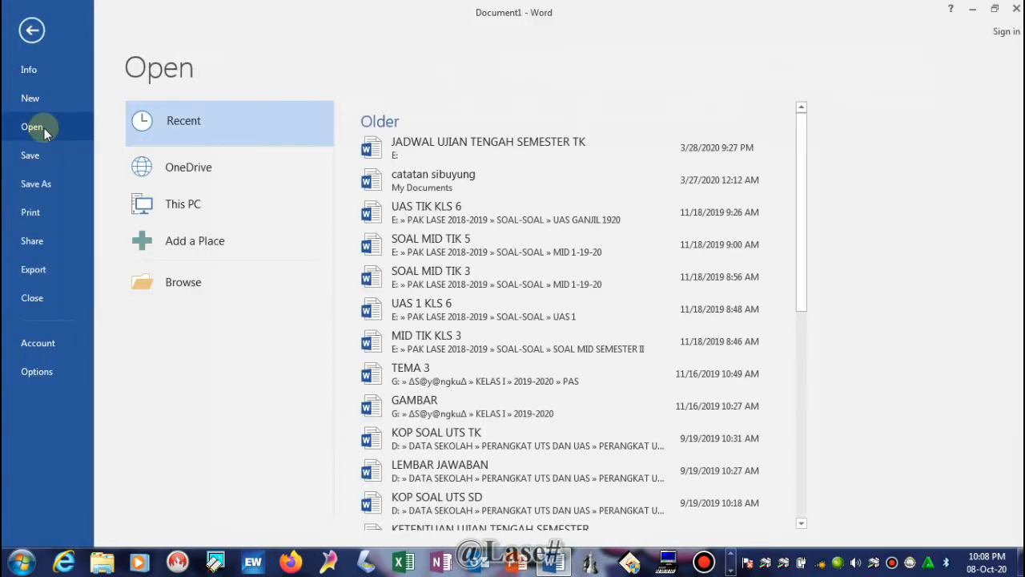
left_click(179, 210)
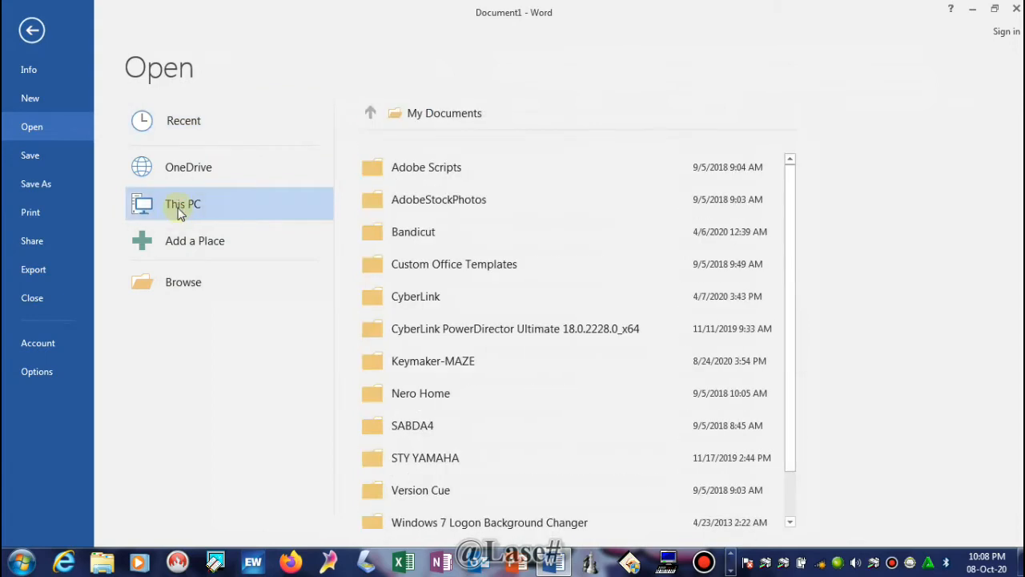
double_click(179, 210)
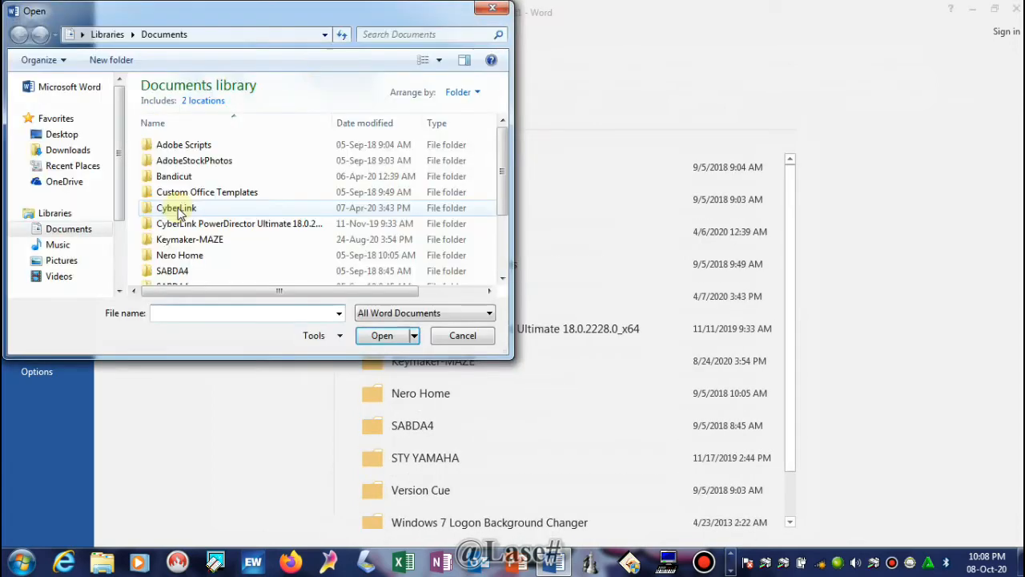
left_click_drag(122, 132, 112, 225)
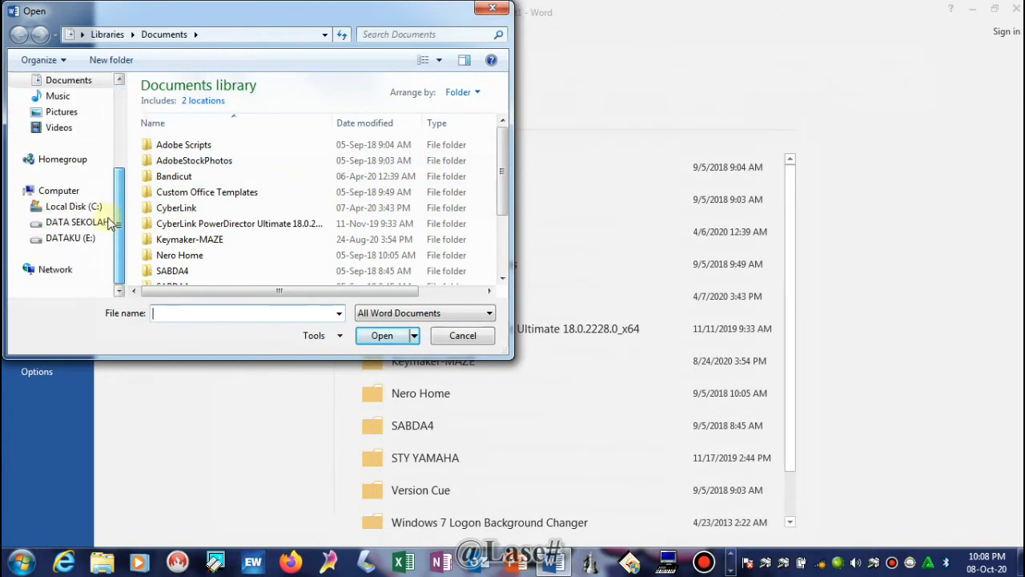
left_click(46, 240)
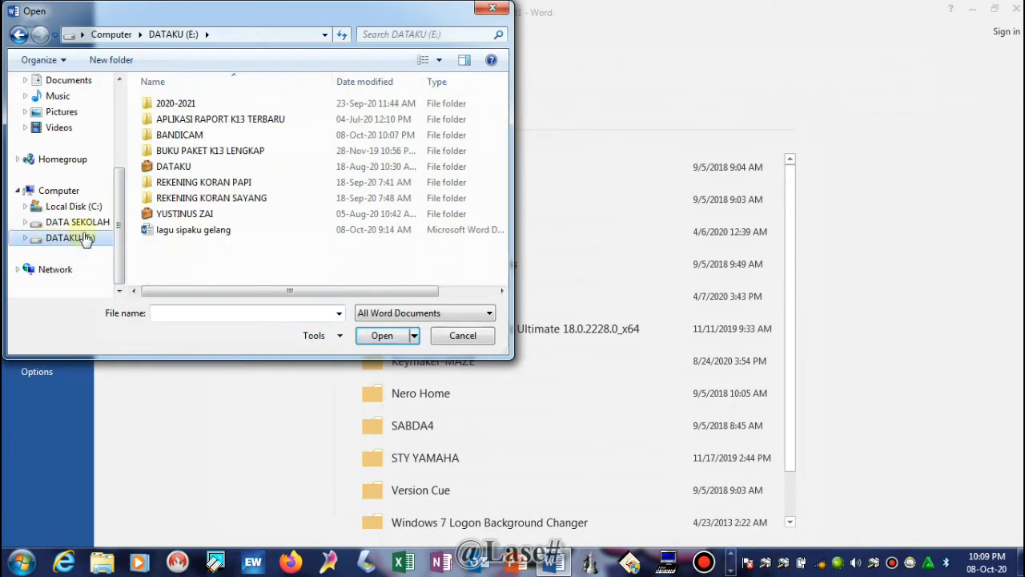
left_click(58, 223)
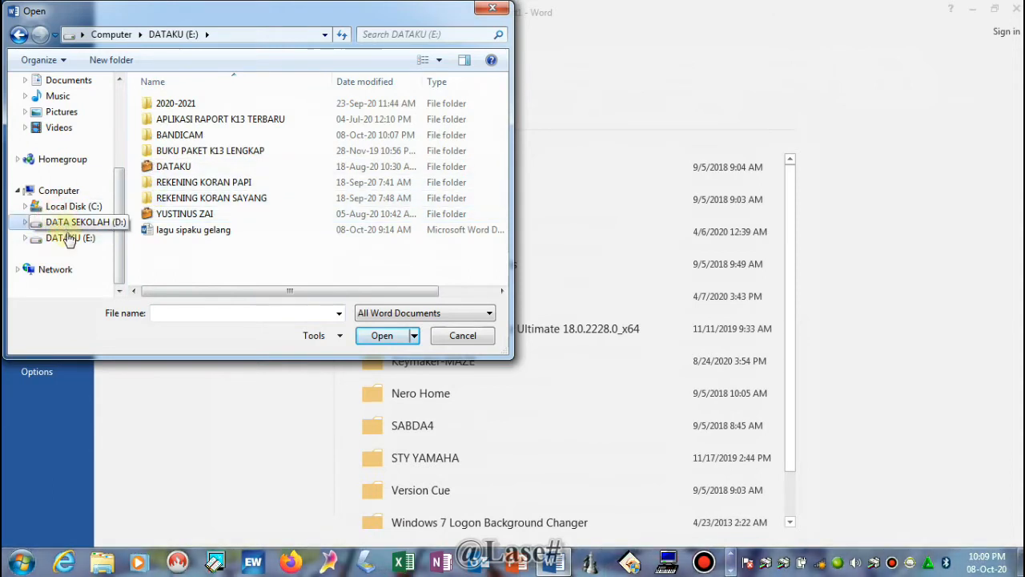
left_click(67, 239)
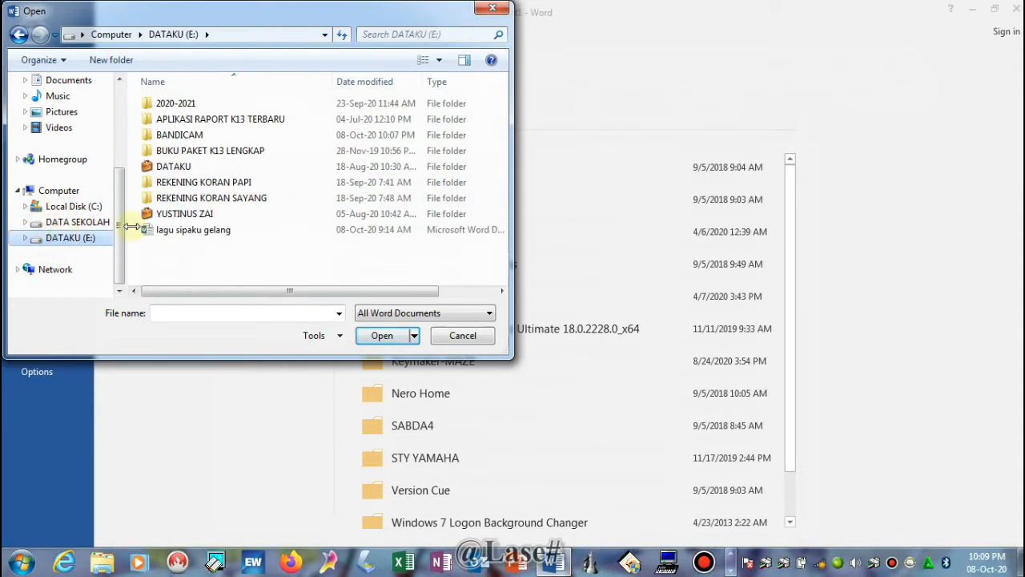
left_click(203, 232)
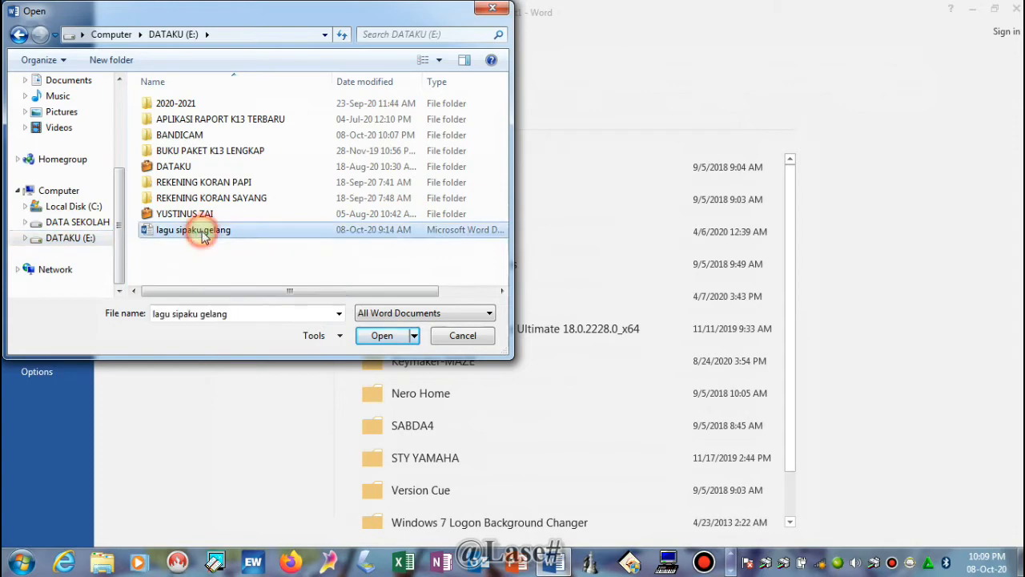
left_click(380, 336)
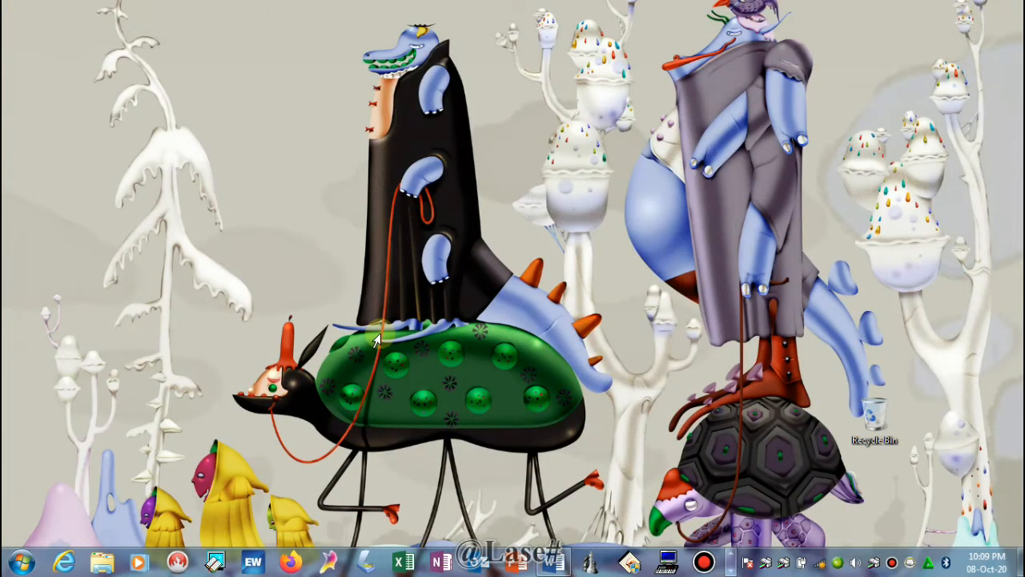
- Restore the 'lagu sipaku gelang' window, scroll through it, and view its File Info page
left_click(561, 563)
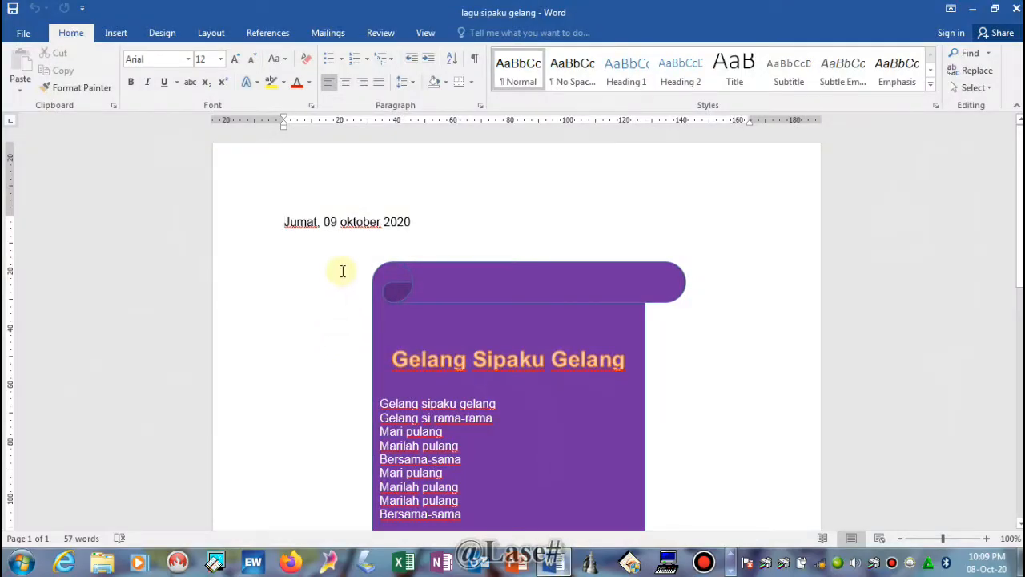
scroll(339, 317, "down", 10)
scroll(656, 284, "up", 10)
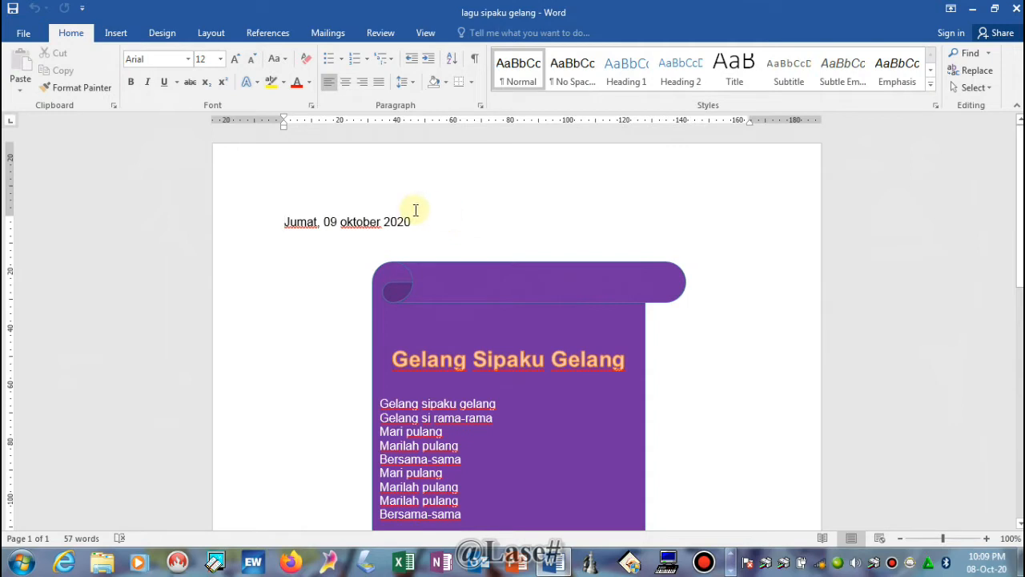
left_click(20, 37)
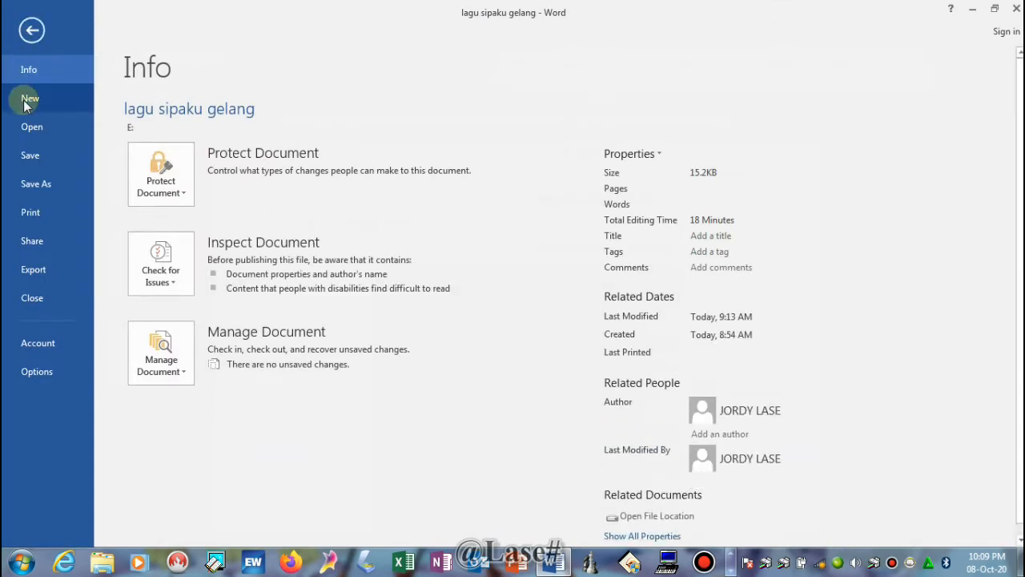
- Create a new blank document, Document2, from the File > New page
left_click(25, 102)
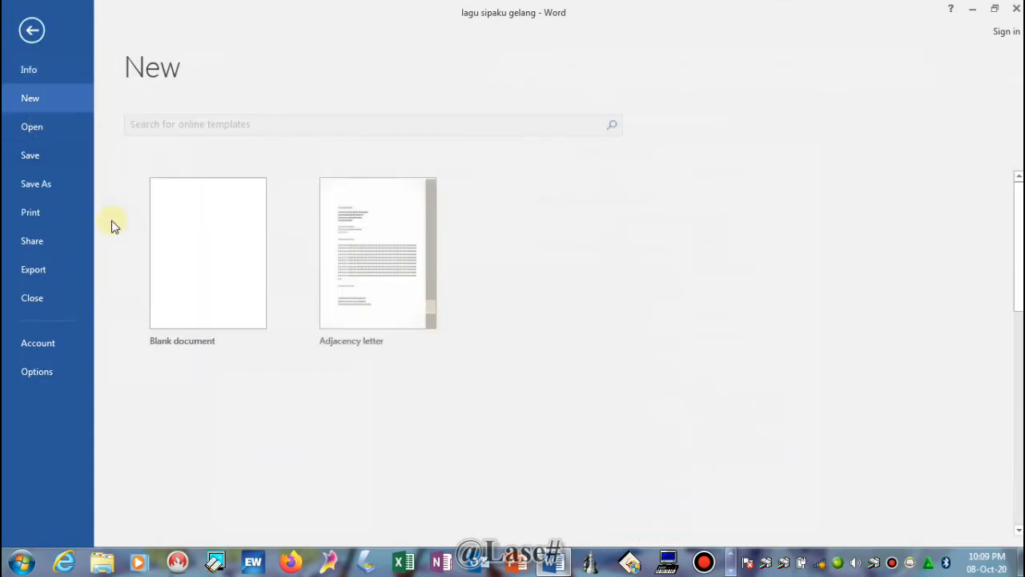
left_click(199, 308)
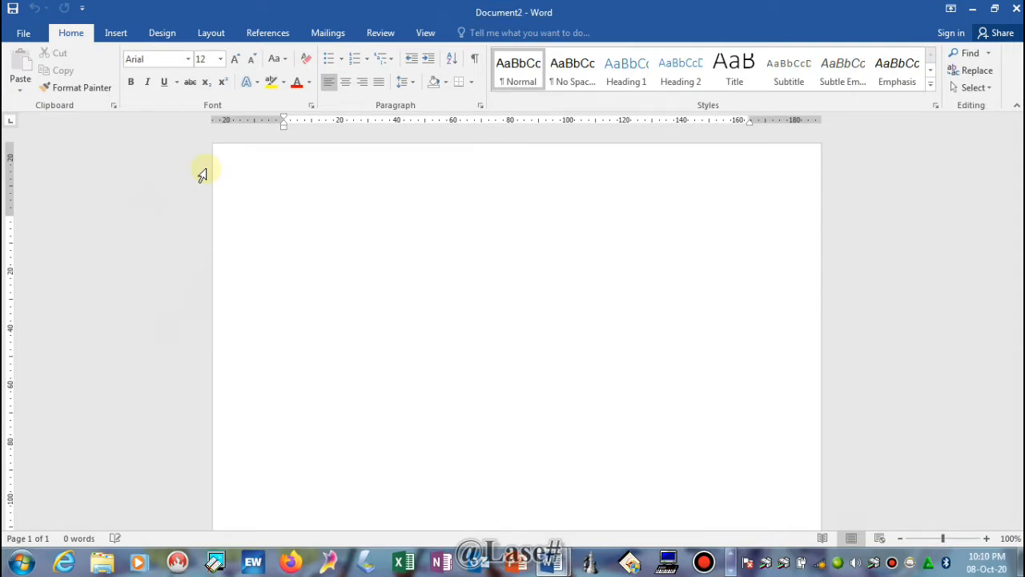
- Type the 'Pancasila' title and numbered items 1–3, ending with 'persatuan Indonesia'
type("pancasila")
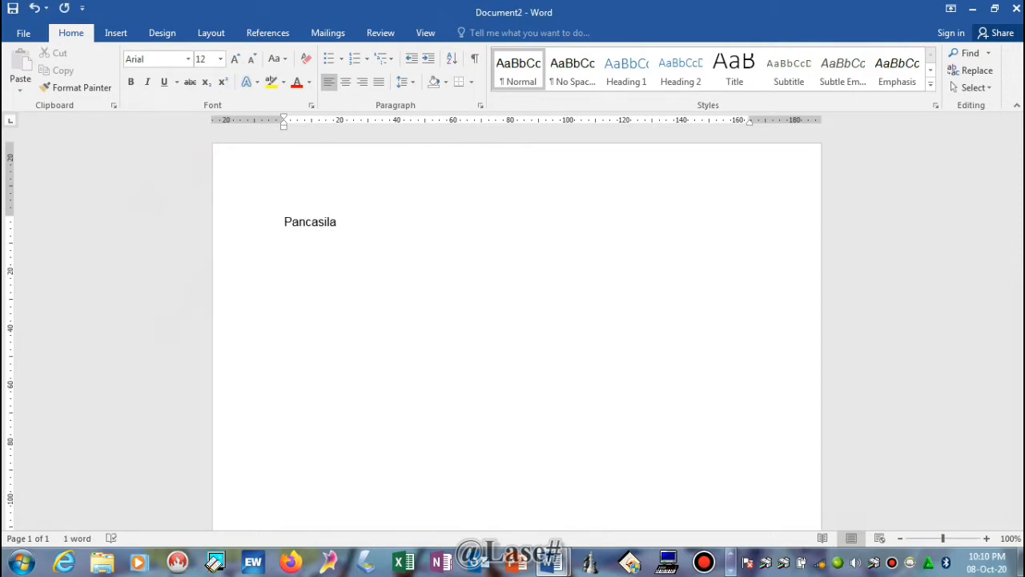
type("1. ketuhanan Yang Maha ")
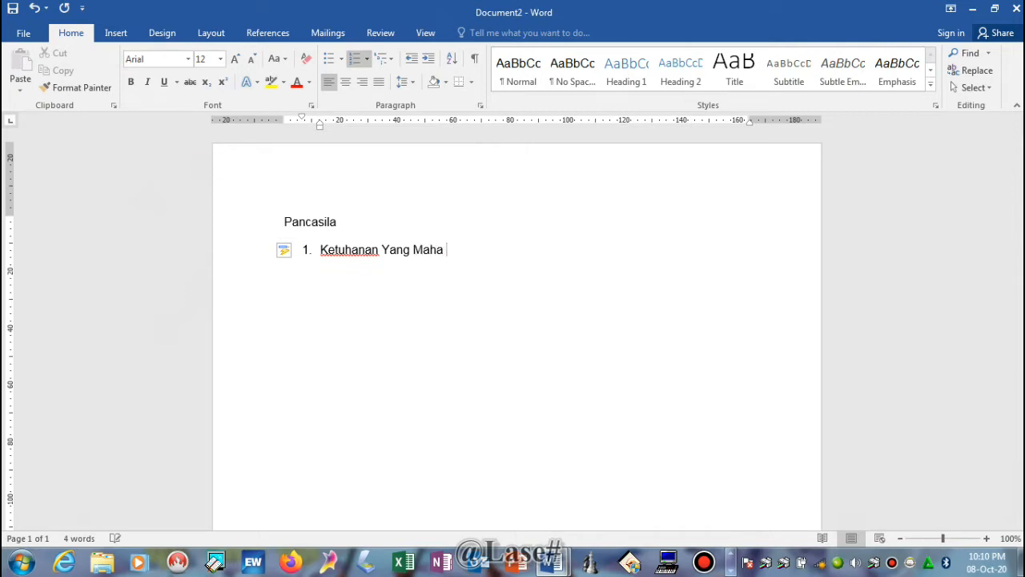
type("Esa")
key("Return")
type("ke")
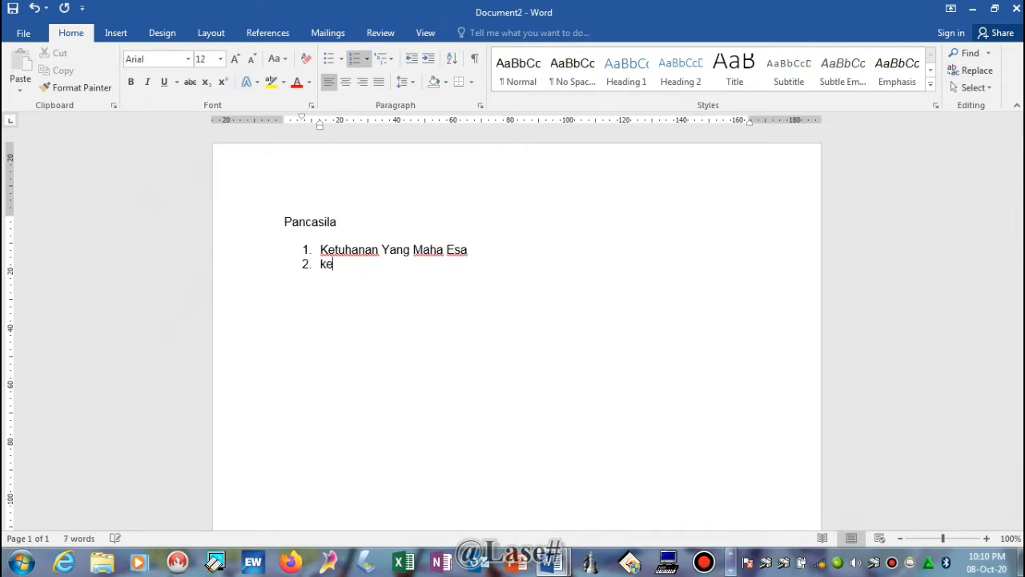
type("manusiaan y")
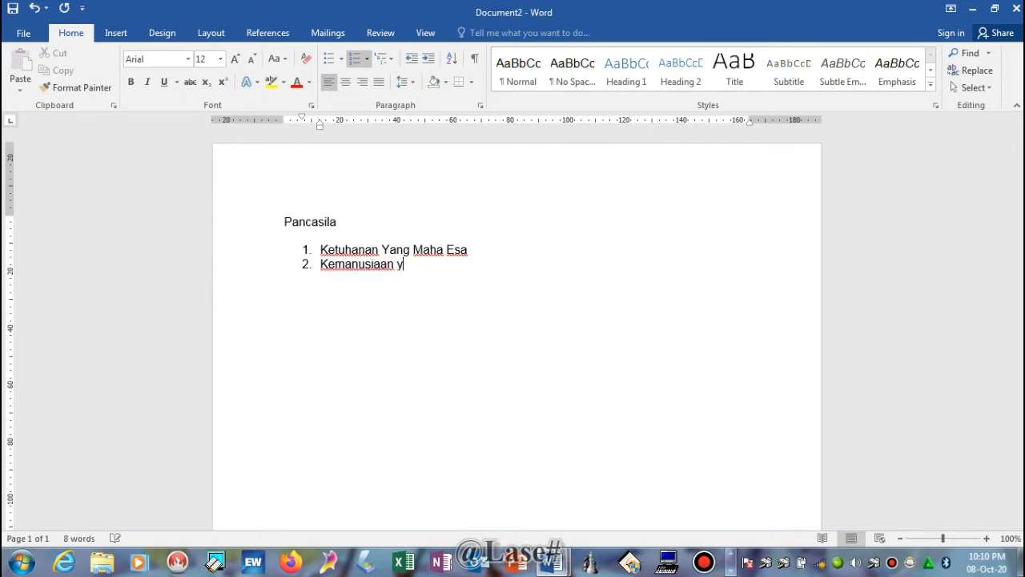
type("ang adil dan beradab")
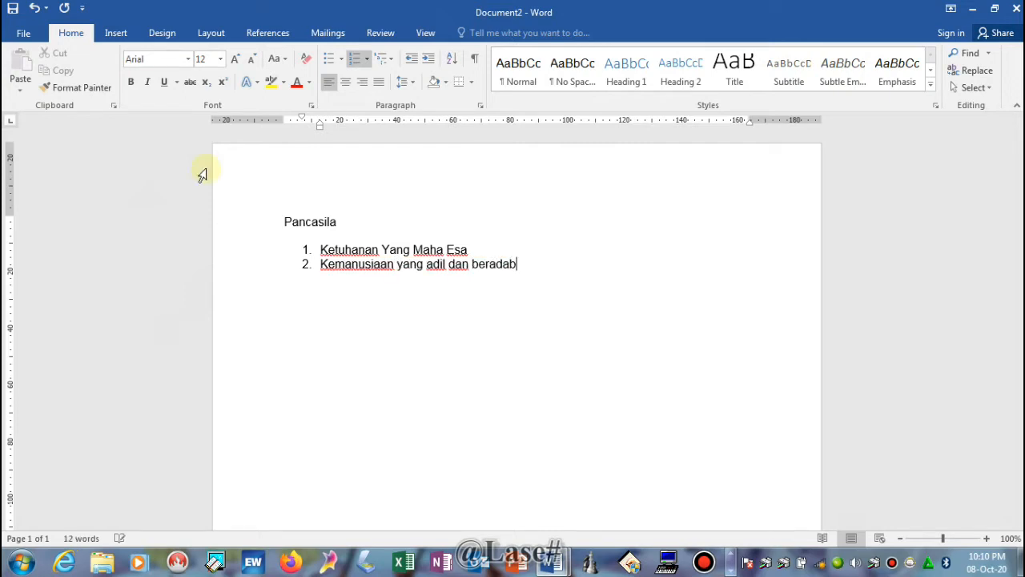
key("Return")
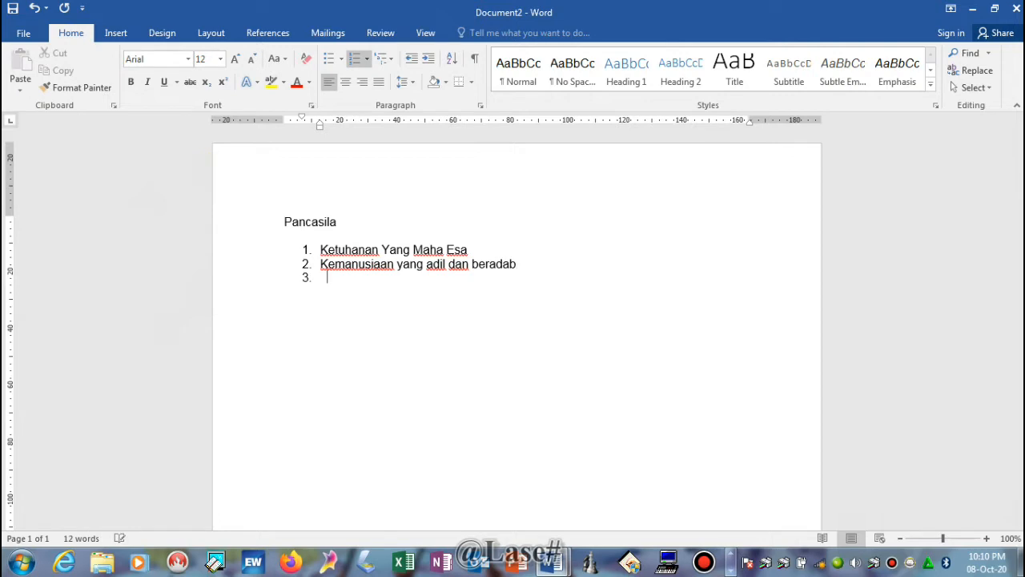
type("persatuan Indonesia")
- Type items 4 and 5, ending '...seluruh rakyat Indonesia', correcting 'social' to 'sosial'
key("Return")
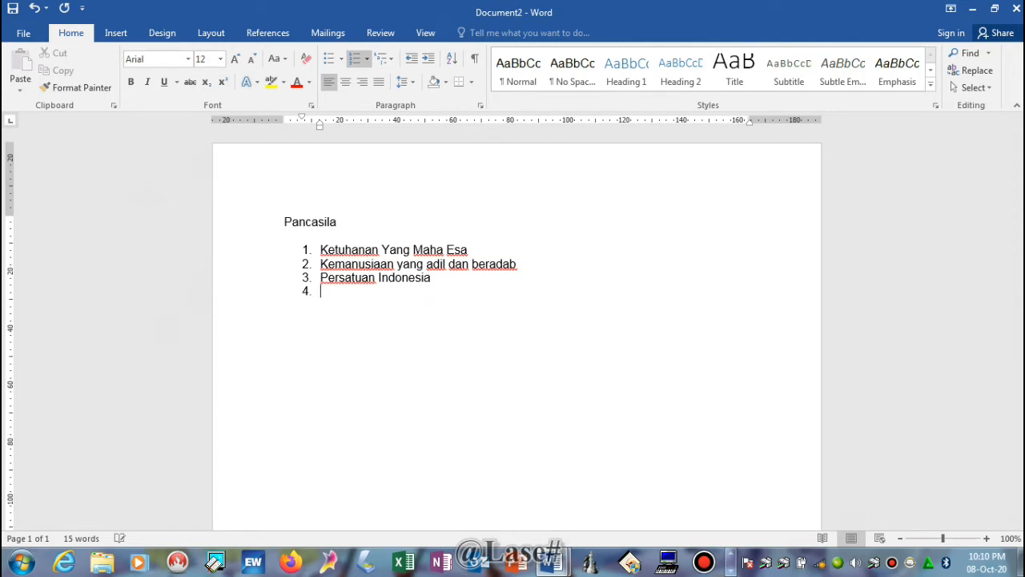
type("kerakyatan yang")
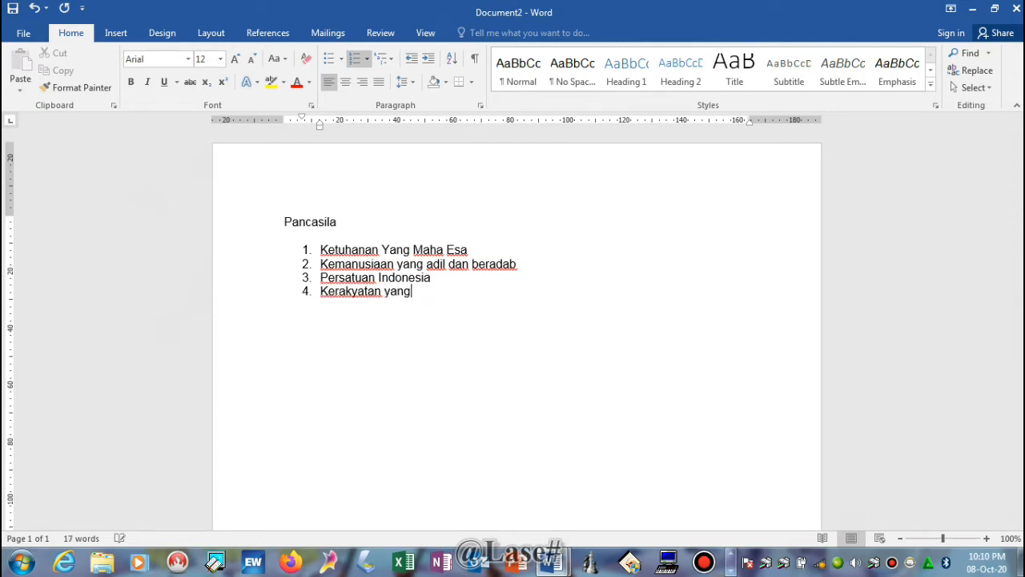
type(" dipimpin oleh hikmat keb")
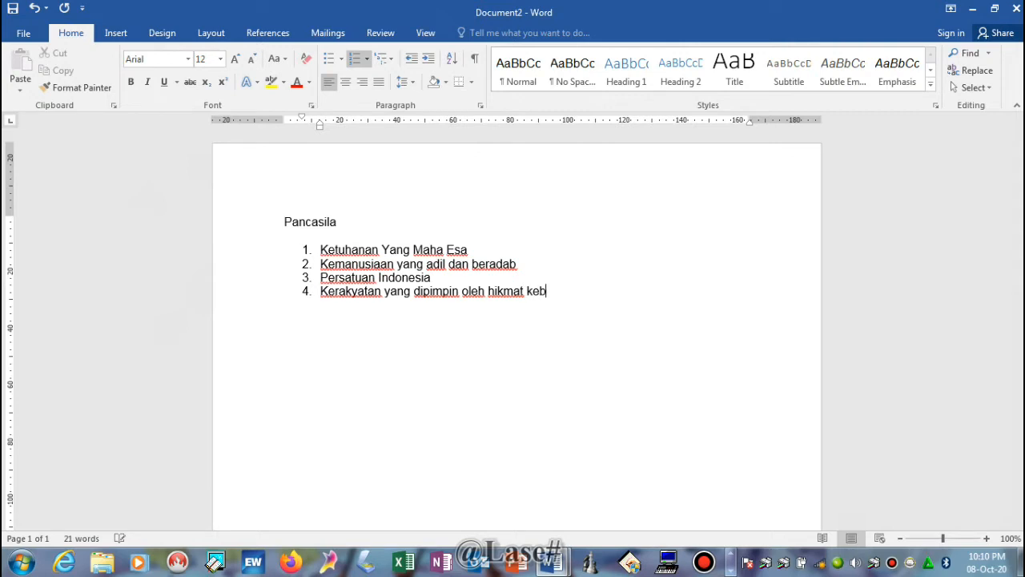
type("ijaksanaan")
type(" dan")
type("am ")
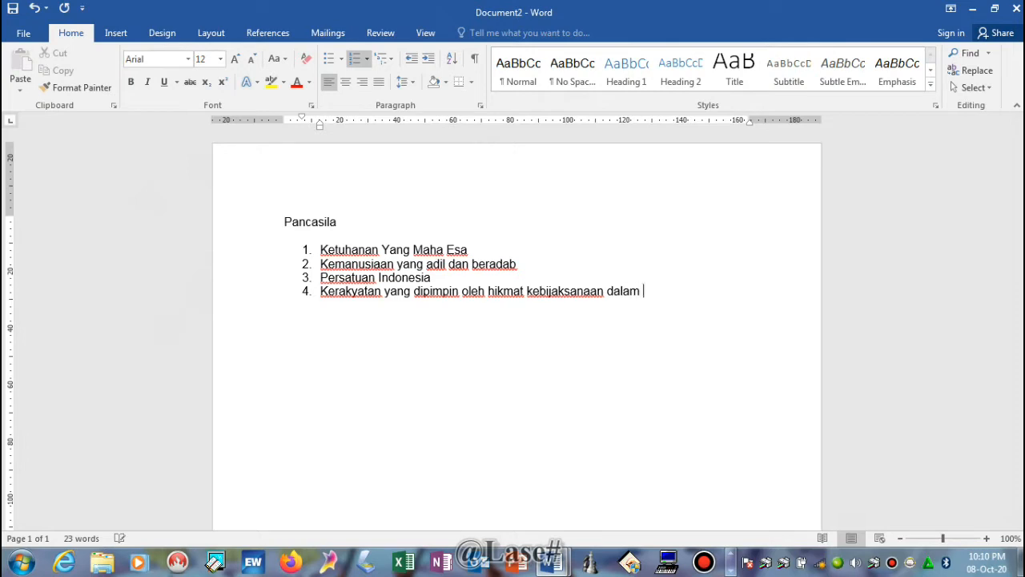
type("permusyar")
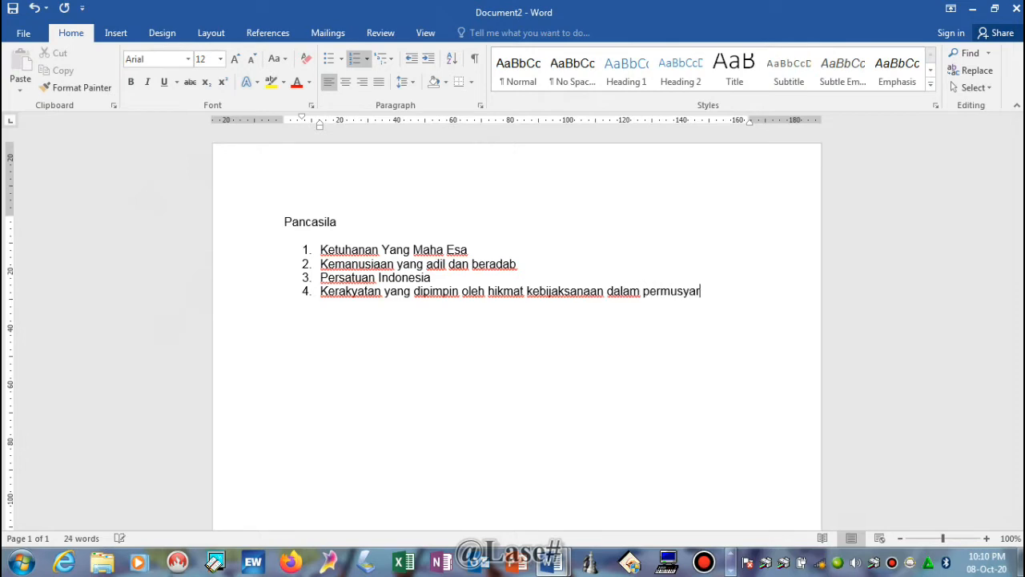
type("waratan/perwakilan")
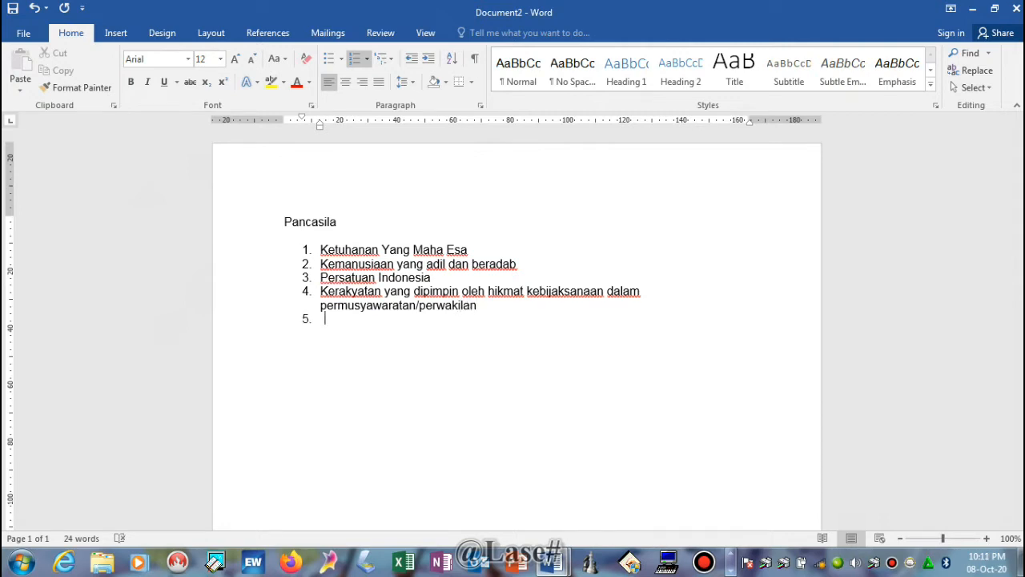
type("keadilan social bagi")
type("se")
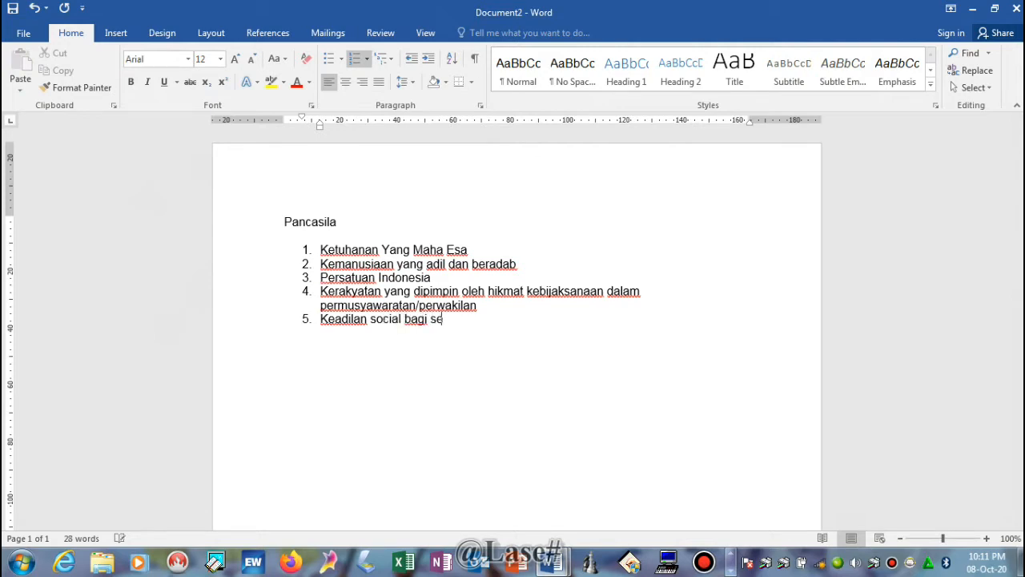
type("luruh rakyat")
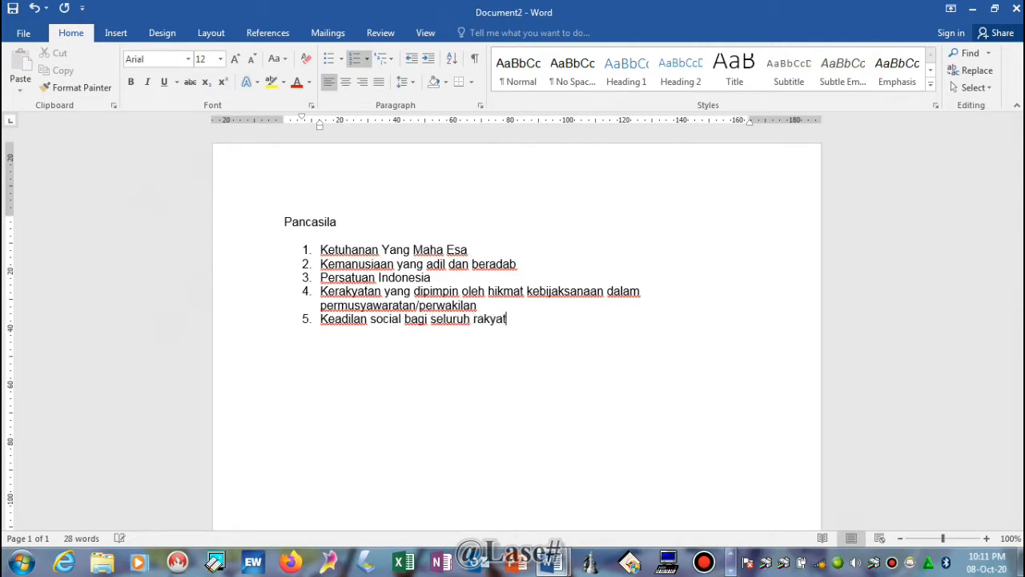
type(" Indonesia")
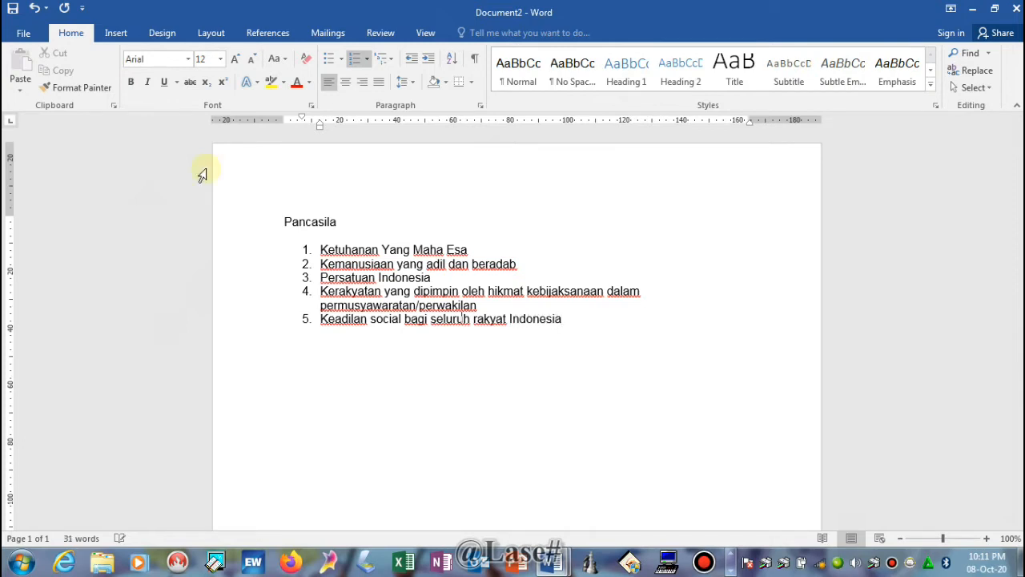
key("BackSpace")
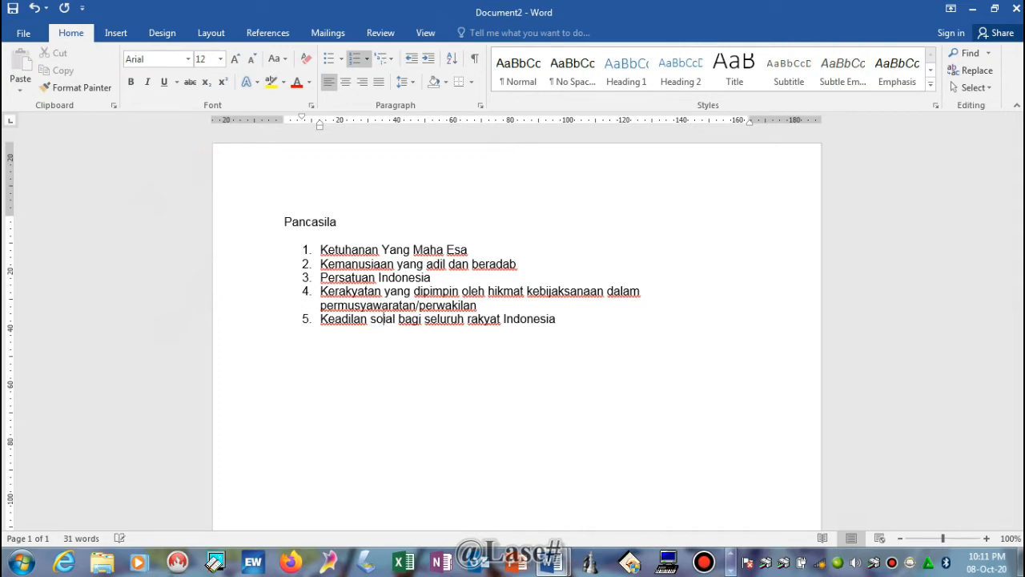
type("s")
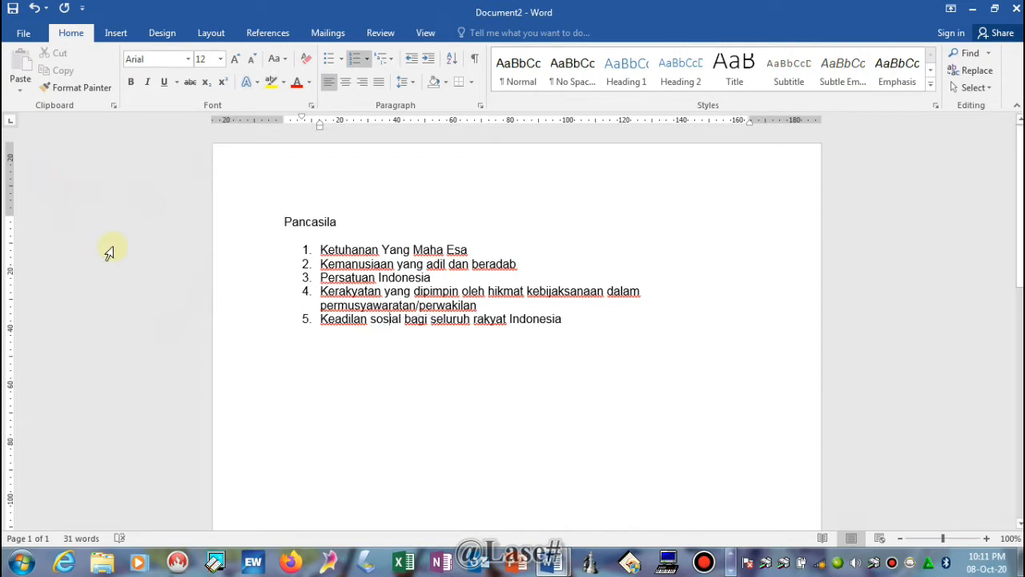
- Select the 'Pancasila' title and center it above the numbered list
left_click(286, 228)
left_click_drag(286, 228, 338, 221)
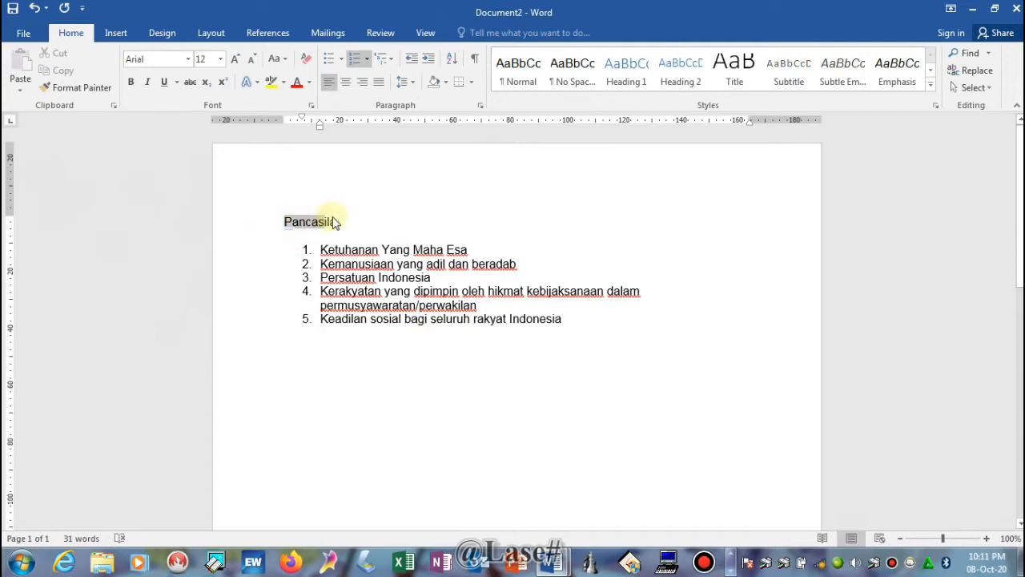
left_click(342, 85)
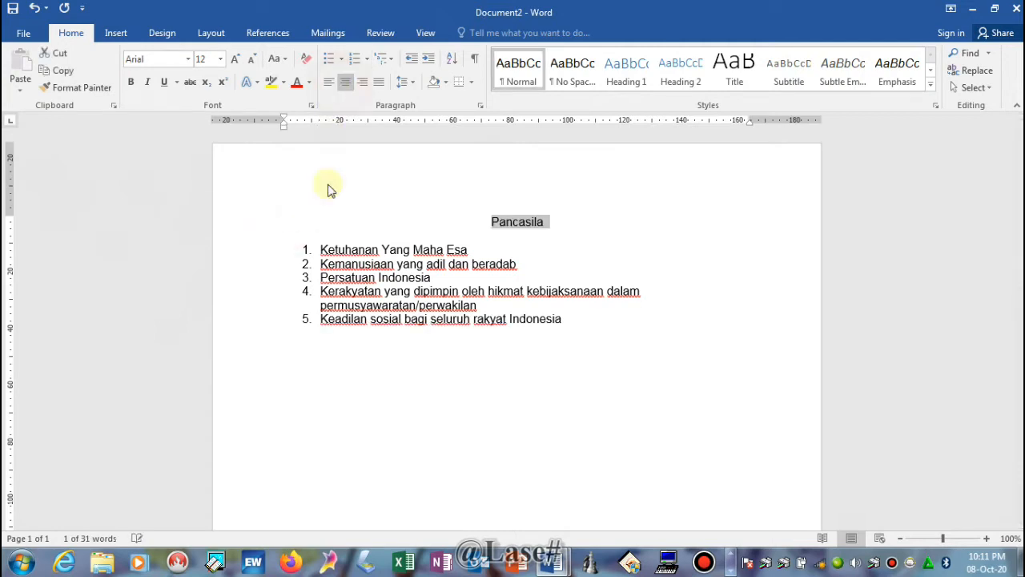
left_click(509, 246)
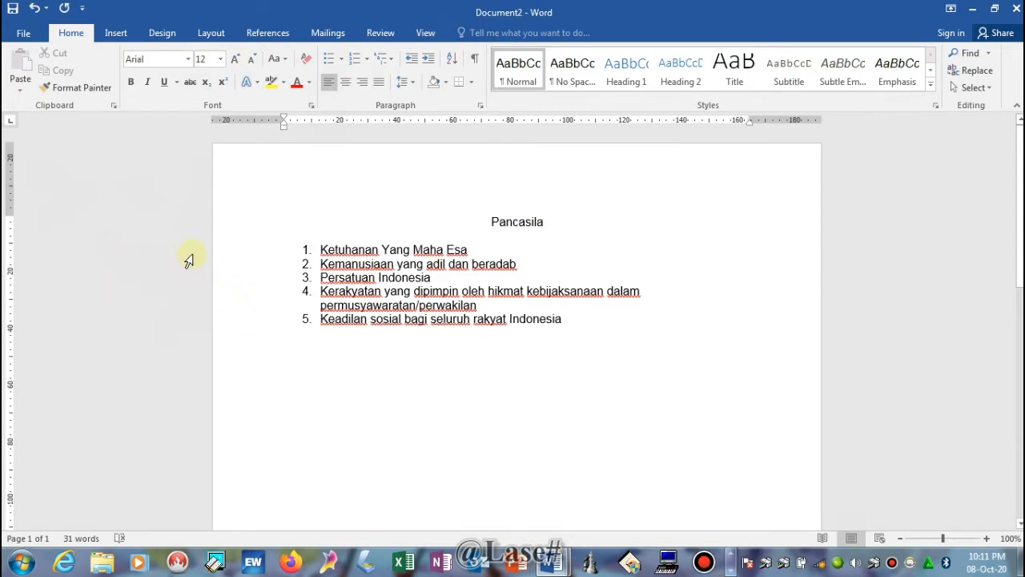
left_click(16, 33)
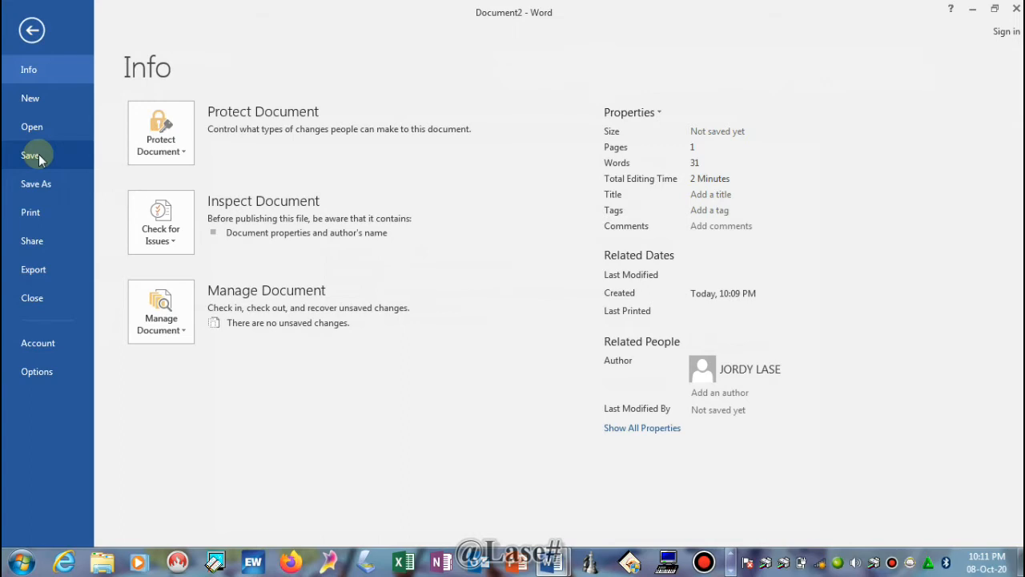
- Save the document to DATAKU (E:) as 'teks pancasila', replacing the suggested name 'Pancasila'
left_click(38, 159)
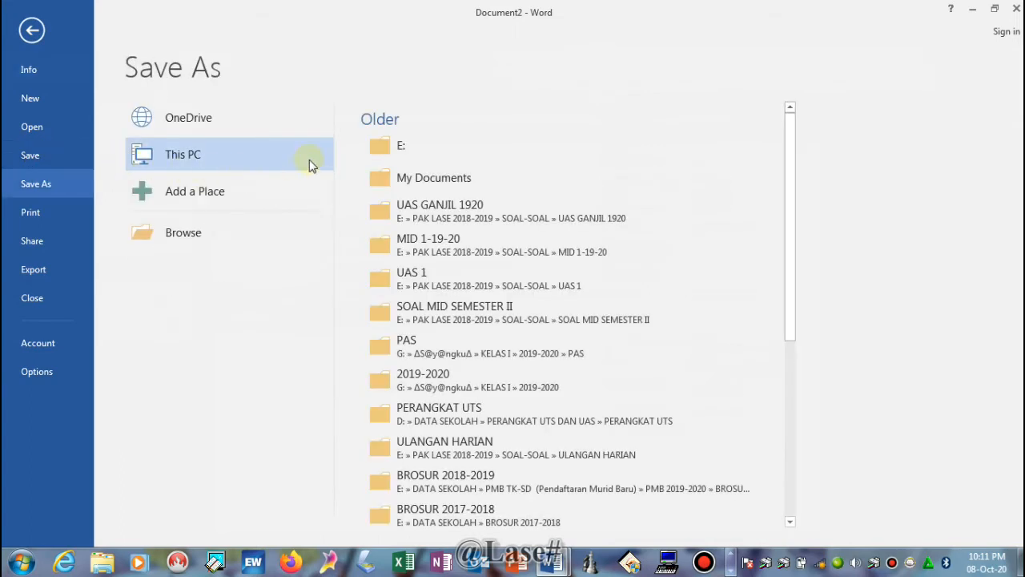
left_click(189, 157)
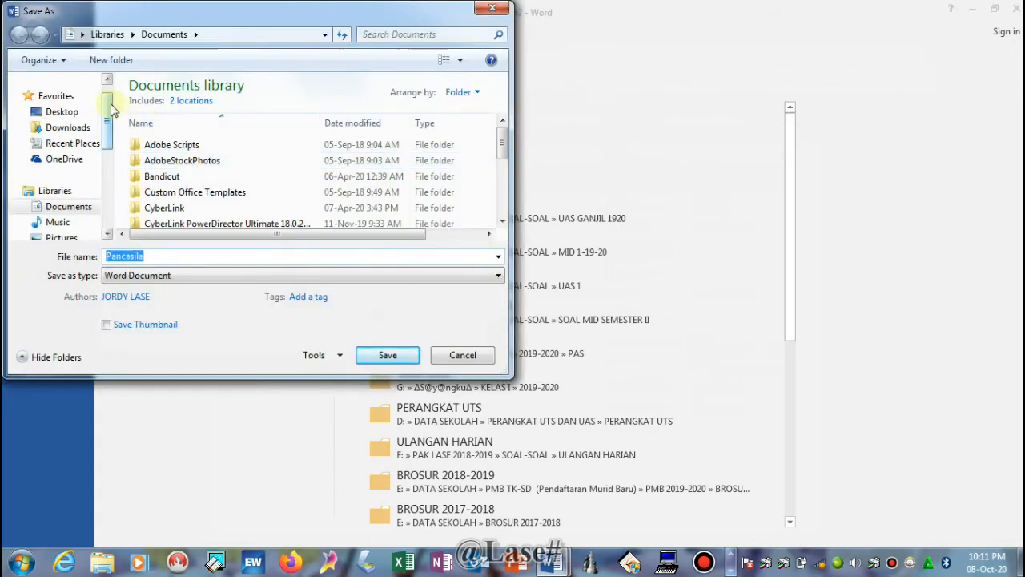
left_click_drag(112, 110, 118, 142)
left_click(67, 114)
left_click_drag(107, 151, 103, 226)
left_click(36, 175)
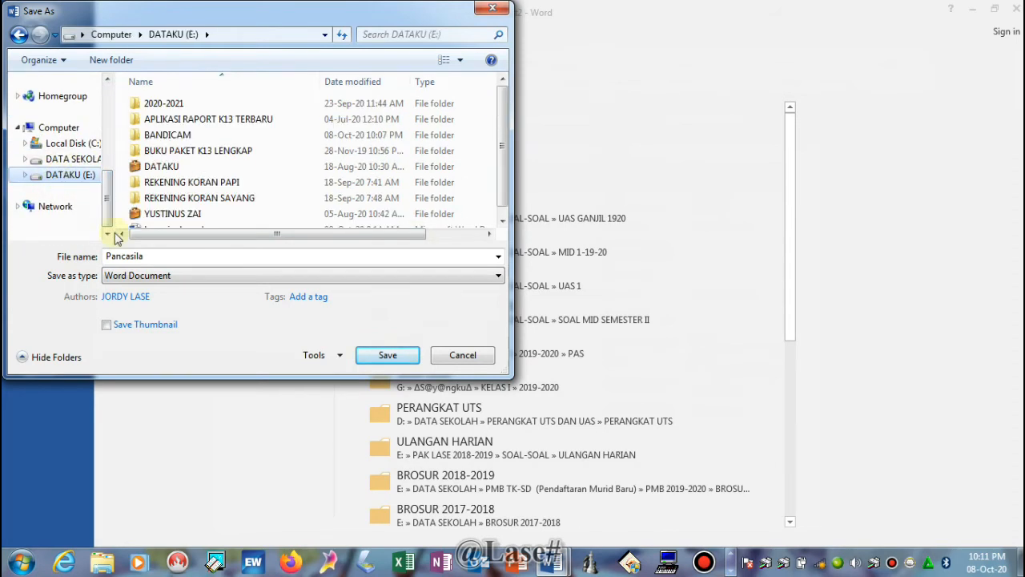
double_click(152, 256)
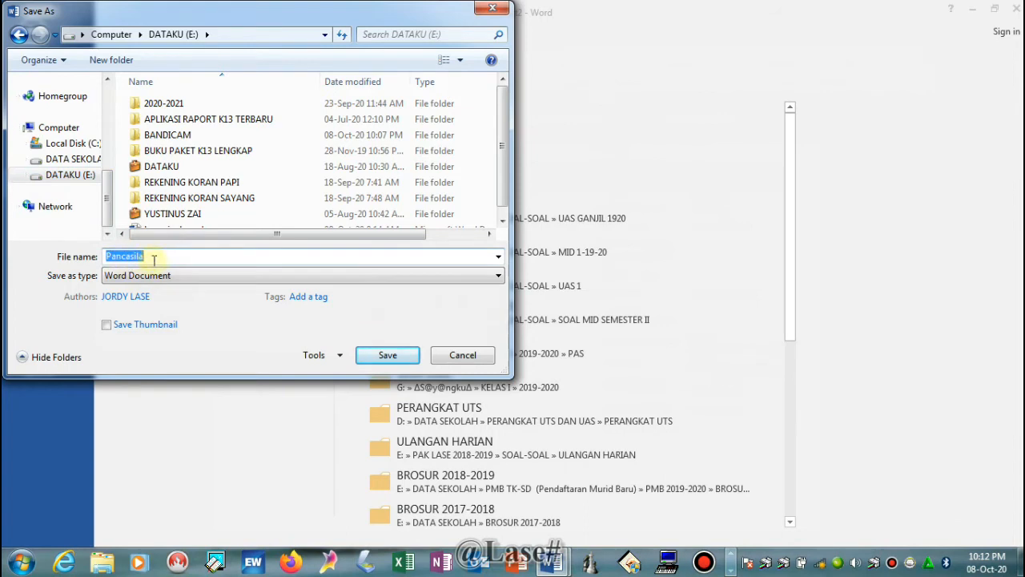
type("t")
type("te")
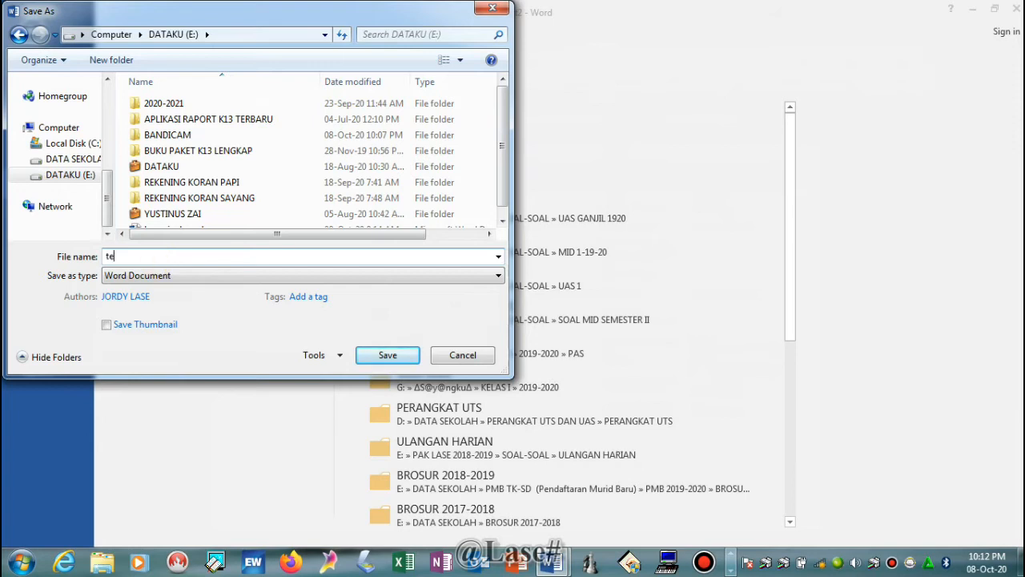
type("ks pancasila")
left_click(386, 355)
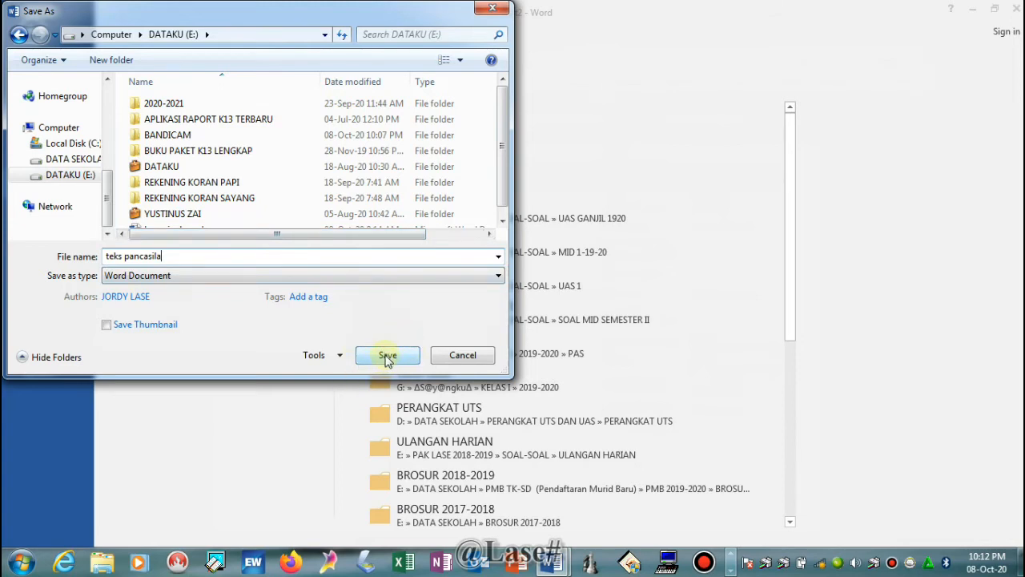
left_click(386, 357)
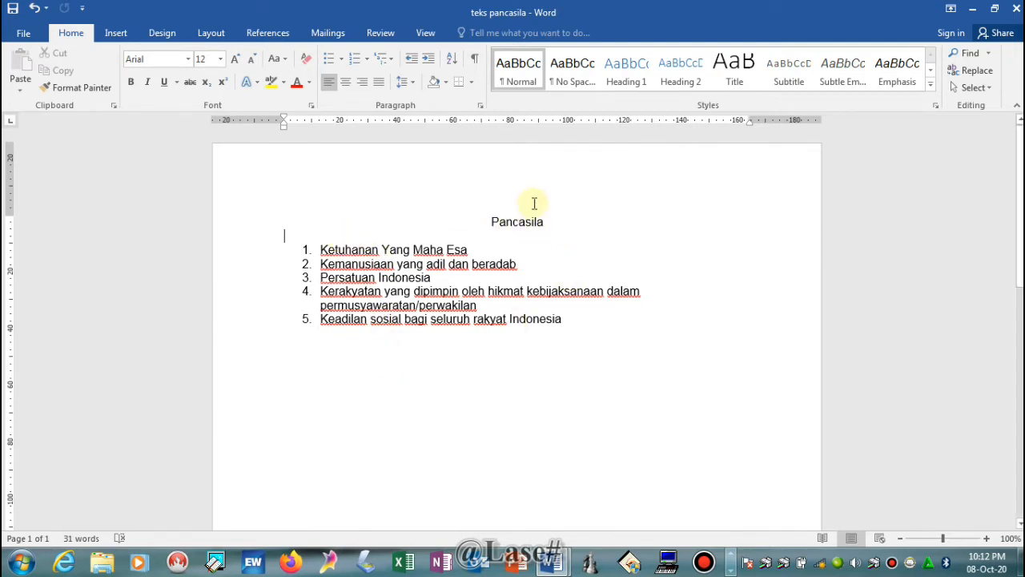
- Add 'Hafalkan teks Pancasila di atas' as a plain line below the list and save
left_click(583, 321)
key("Return")
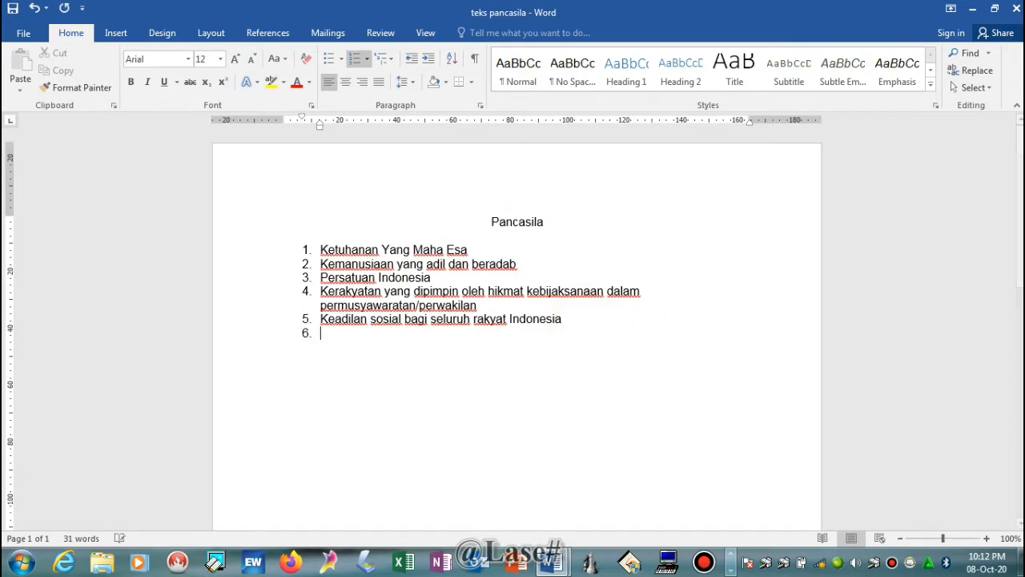
key("Return")
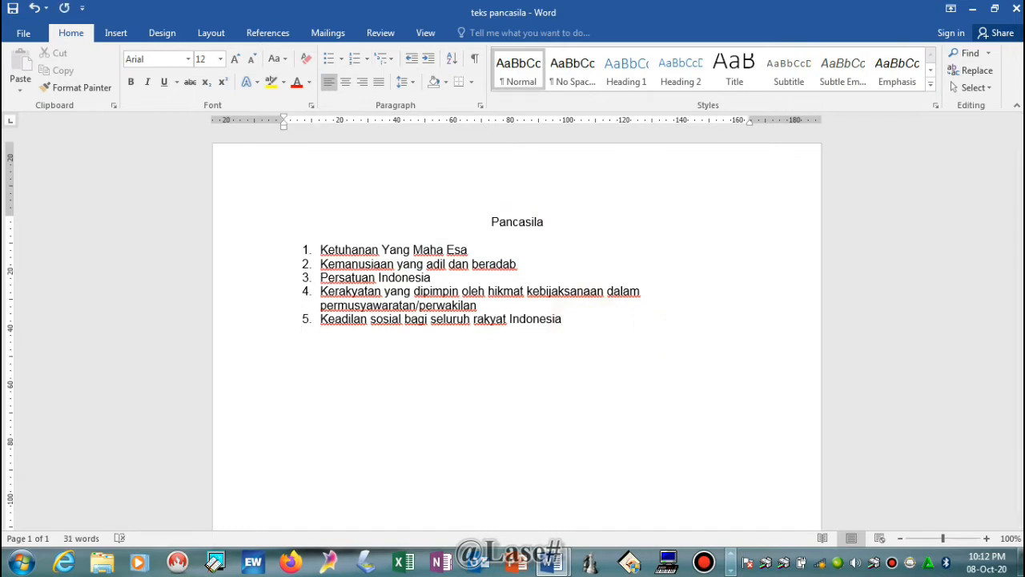
type("hal")
type("f")
key("BackSpace")
key("BackSpace")
type("falkan tek")
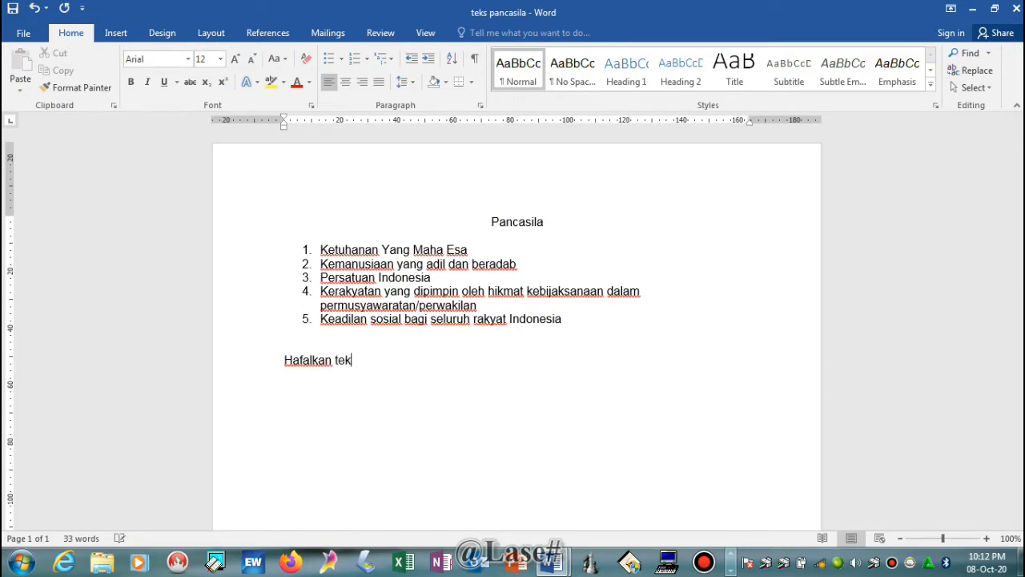
type("s pancasila di atas")
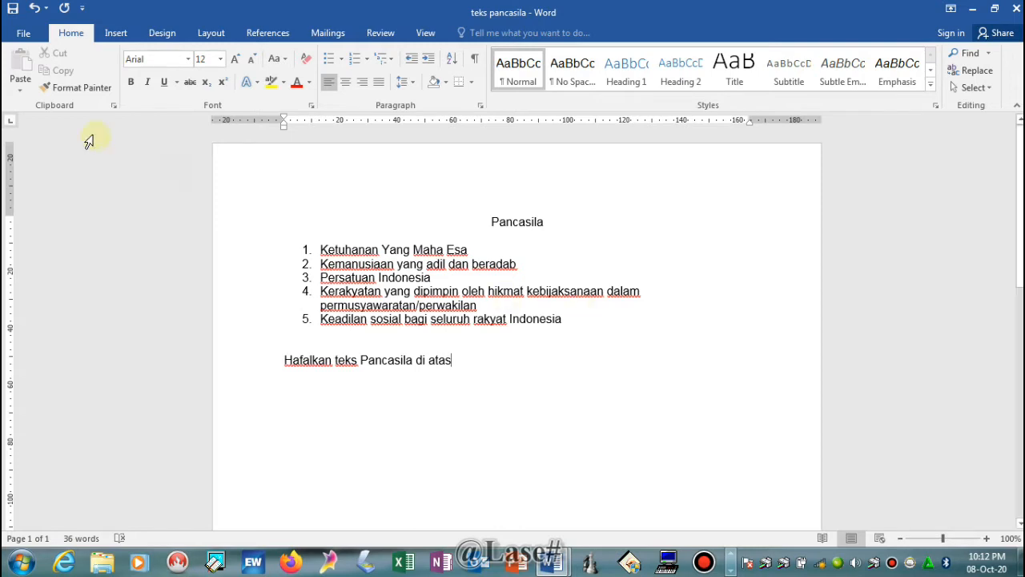
left_click(24, 38)
left_click(32, 155)
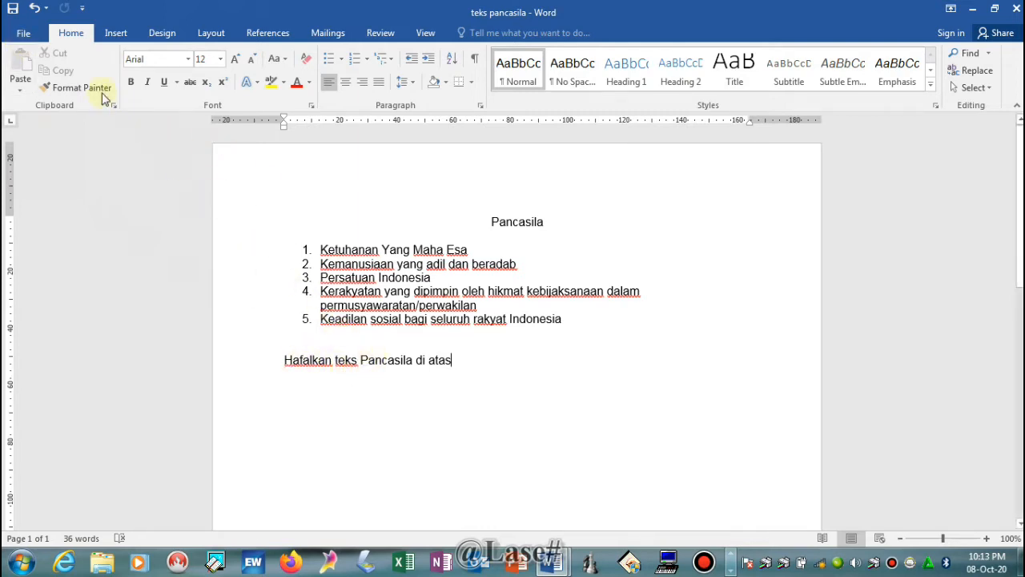
- Open the Save As dialog and choose the DATAKU (E:) drive as destination
left_click(22, 36)
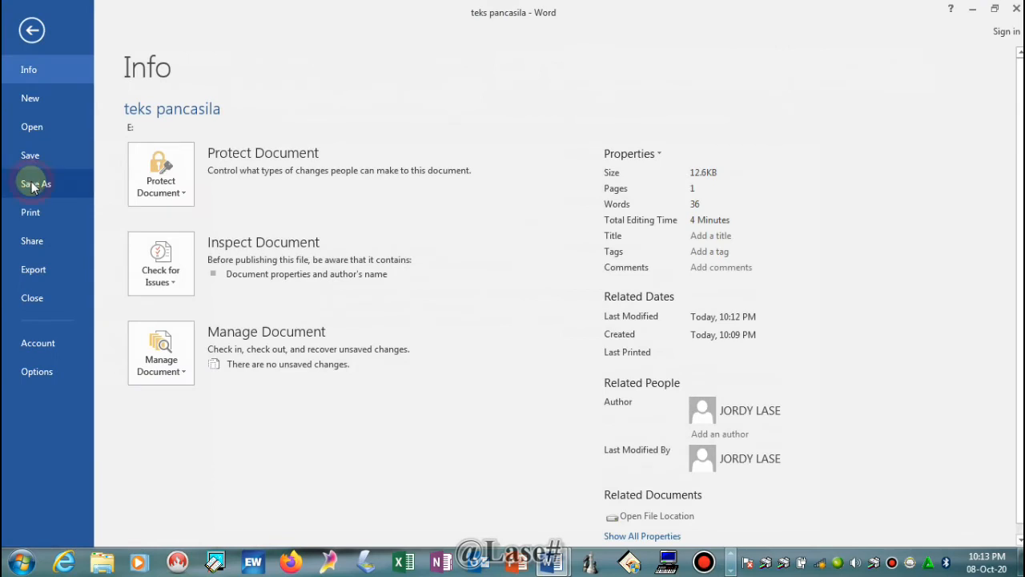
left_click(32, 184)
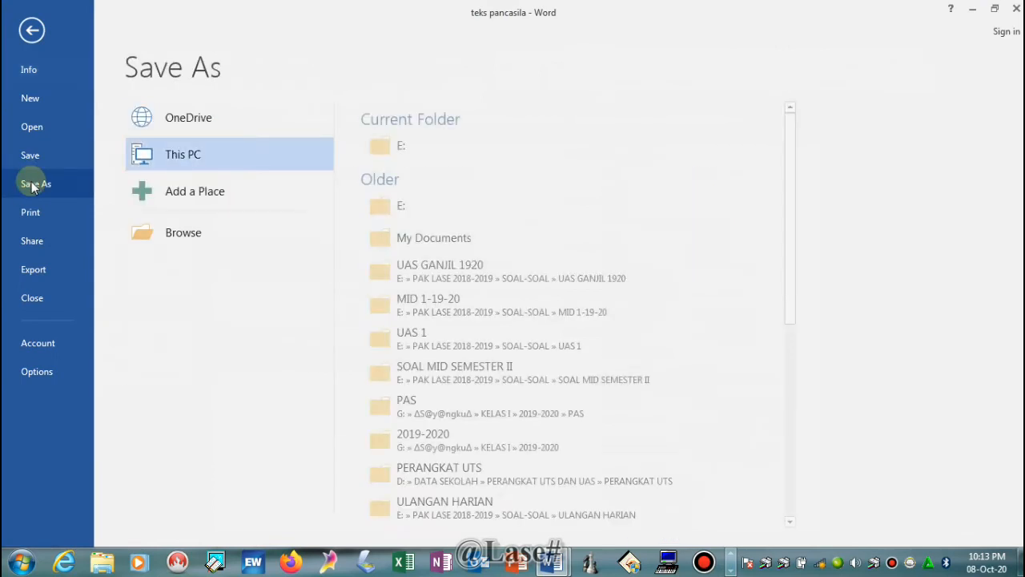
left_click(208, 155)
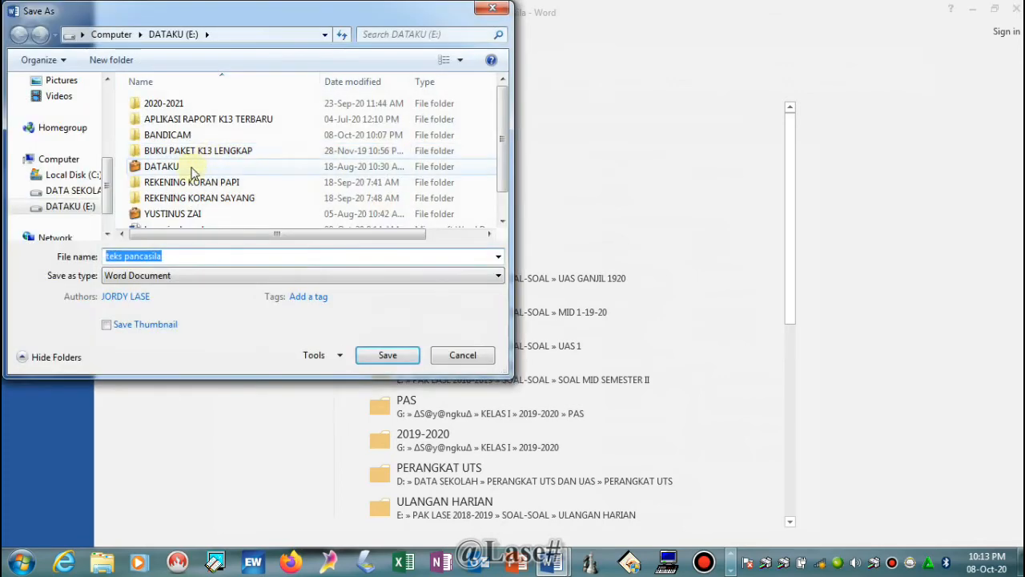
scroll(80, 180, "down", 1)
left_click(88, 181)
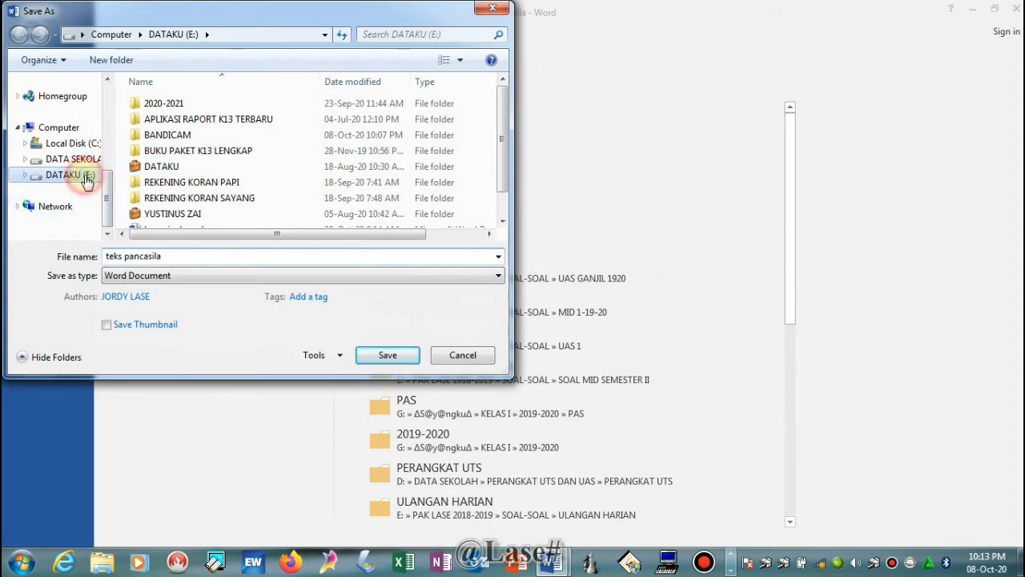
- Name the file 'teks pancasila saya' and save it
left_click(172, 255)
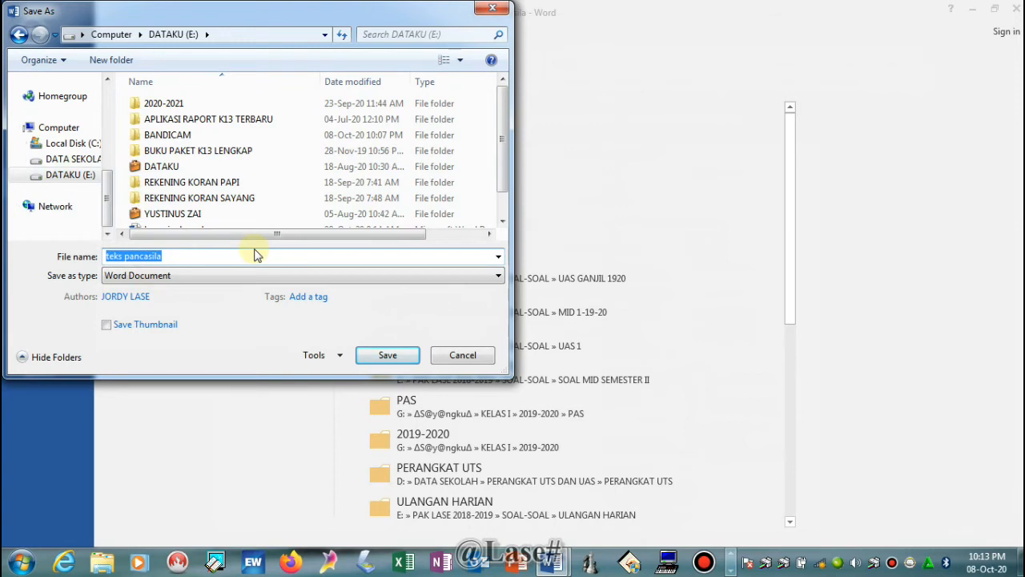
type("teks pans")
key("BackSpace")
type("xc")
key("BackSpace")
type("c")
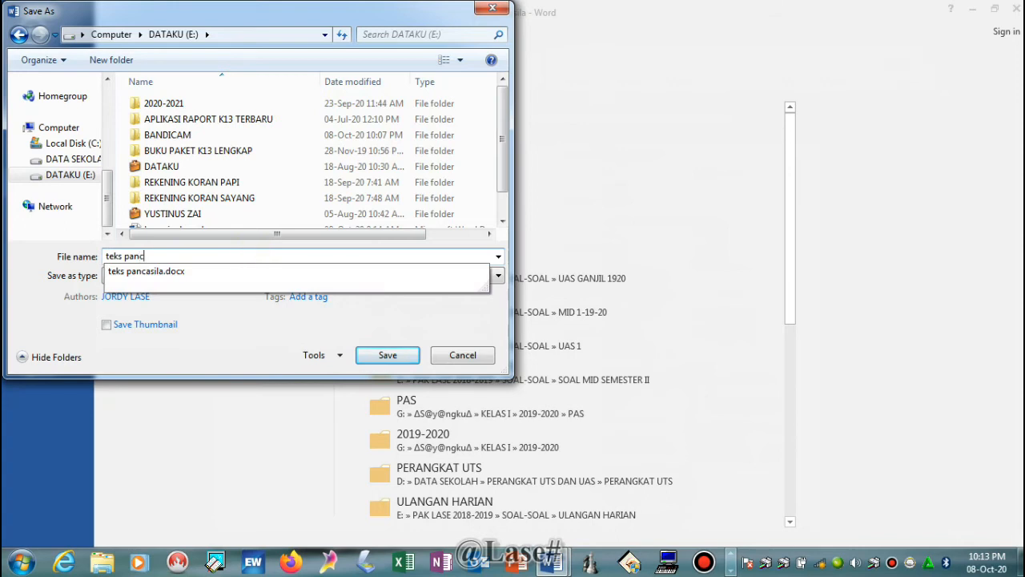
type("asila saya")
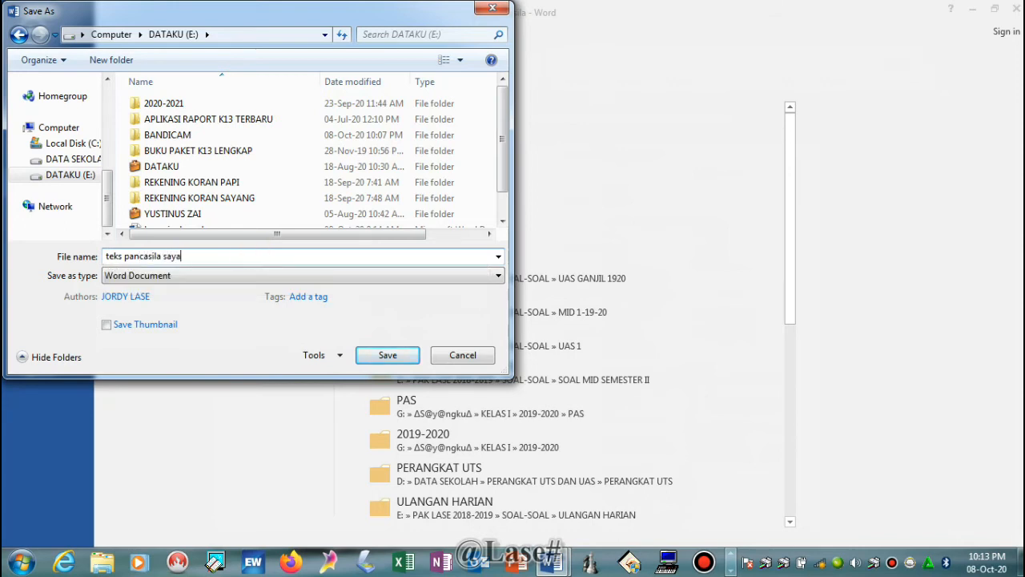
left_click(387, 356)
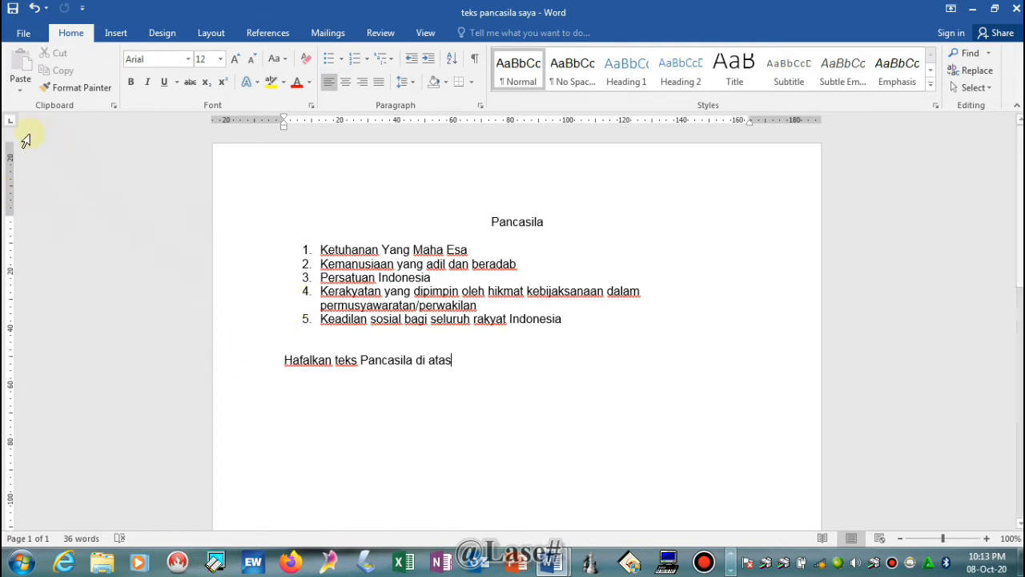
- Save a copy of 'teks pancasila saya' into the Documents library using Save As
left_click(24, 35)
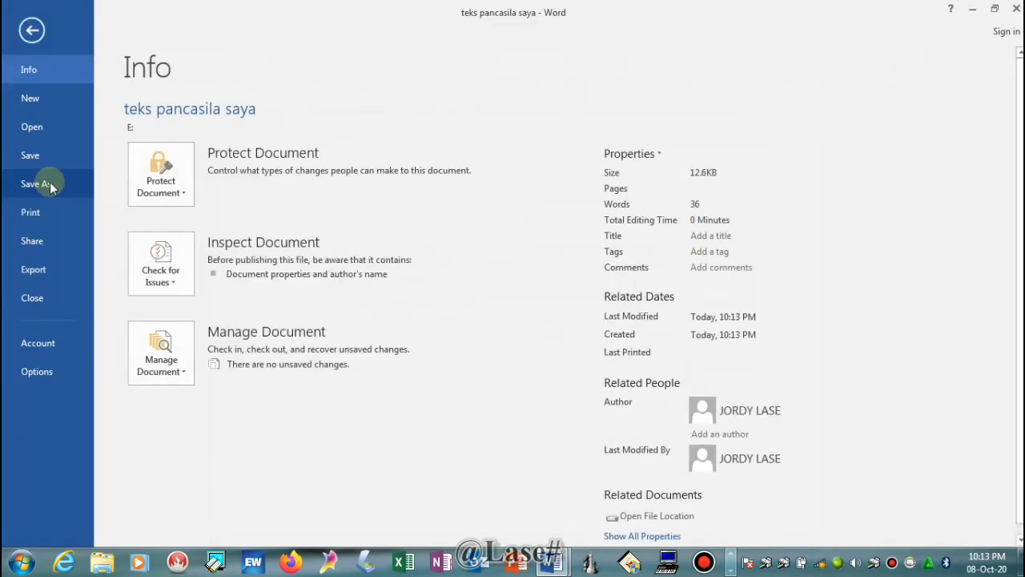
left_click(35, 184)
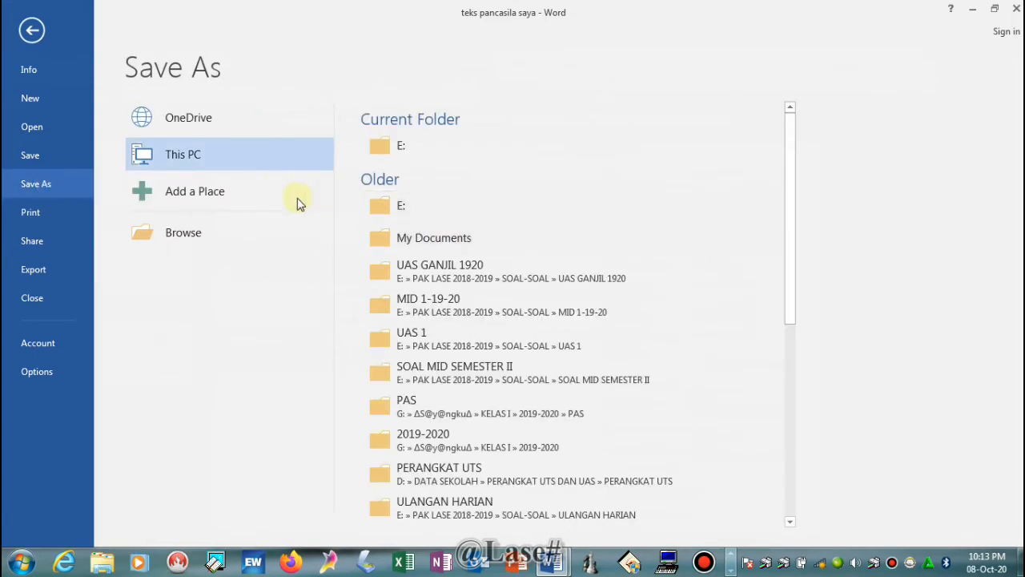
left_click(212, 159)
left_click(212, 159)
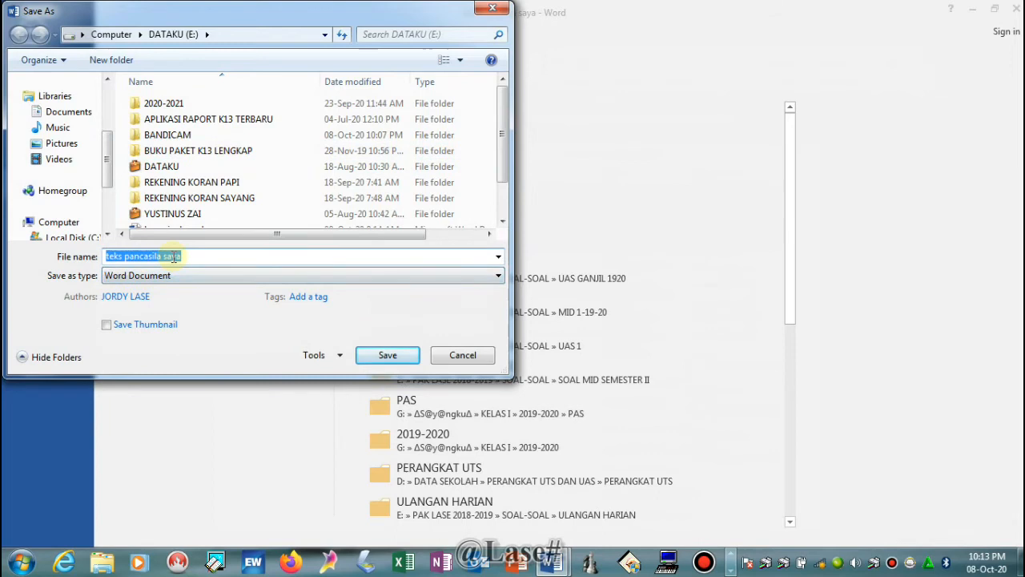
left_click(108, 151)
left_click_drag(108, 151, 106, 178)
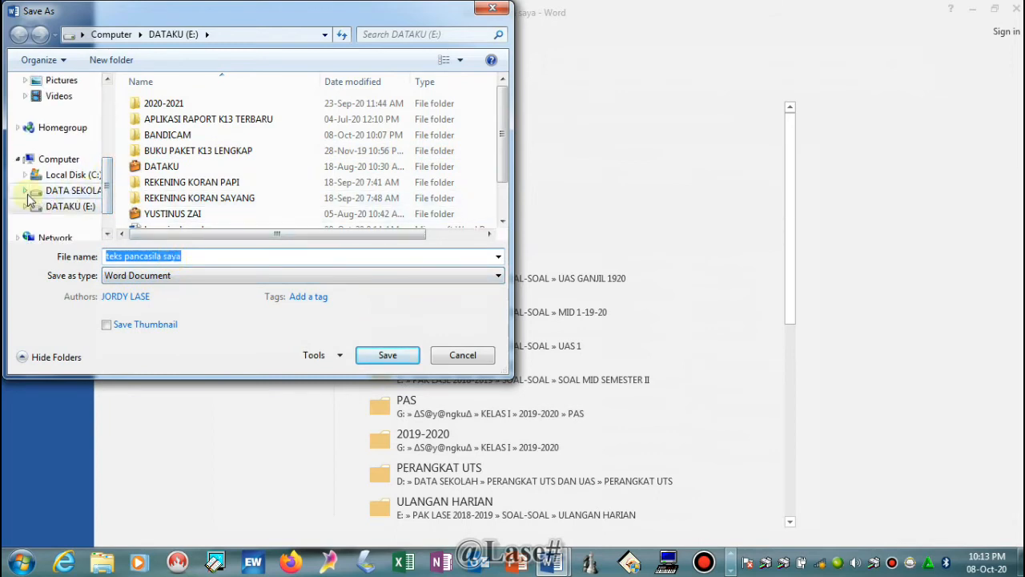
left_click_drag(107, 196, 109, 162)
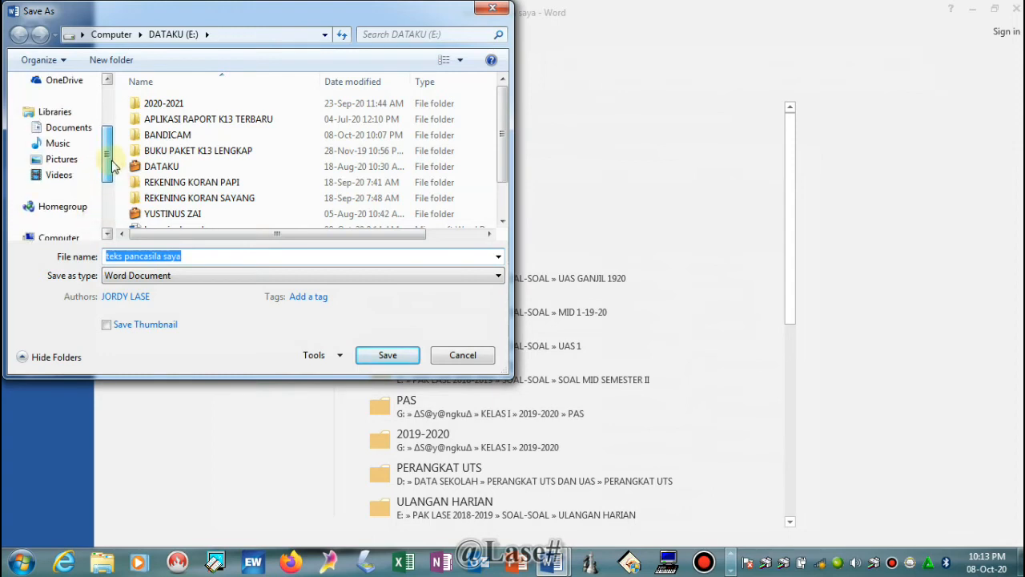
left_click(70, 133)
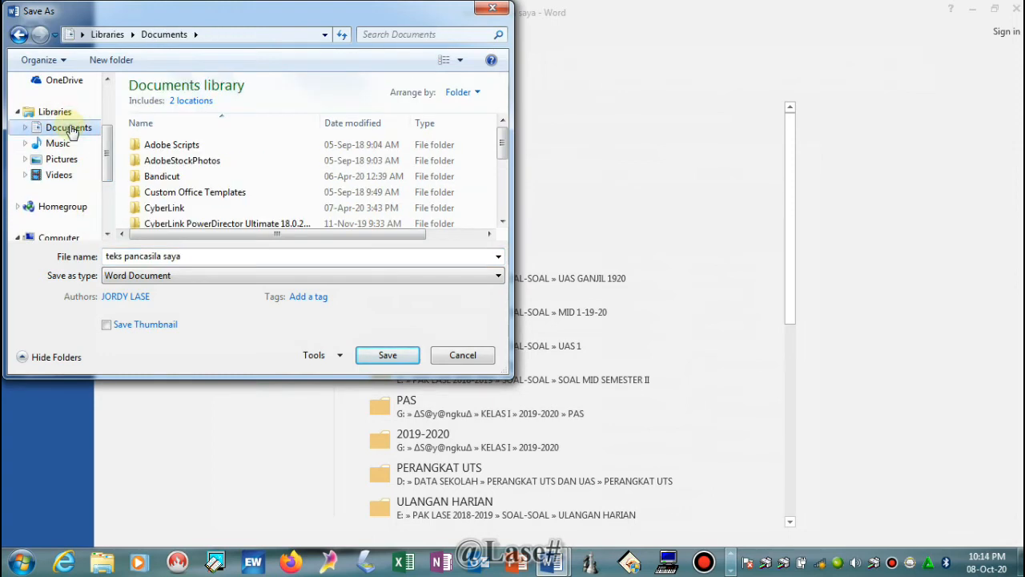
left_click(383, 361)
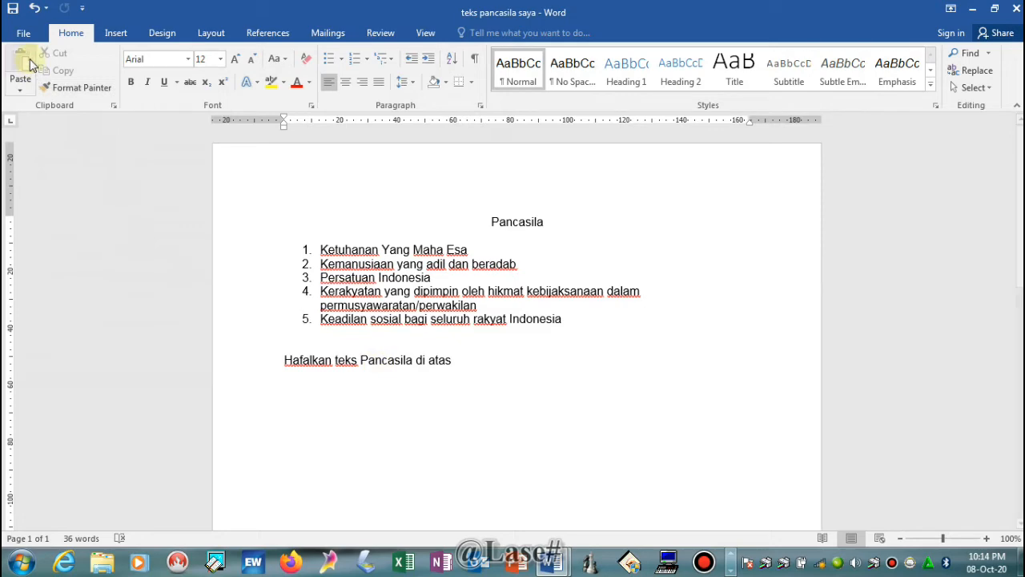
left_click(24, 33)
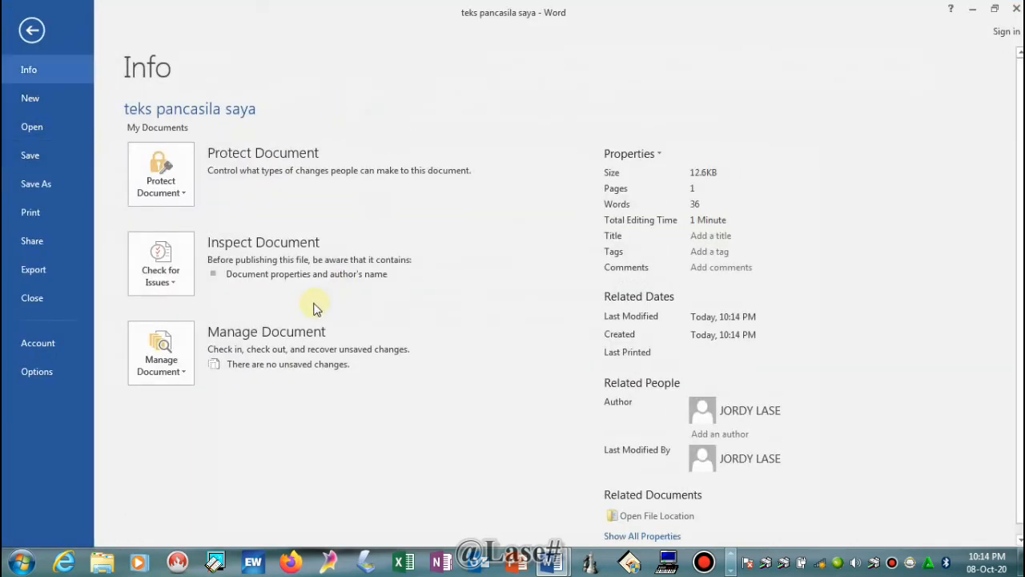
key("Escape")
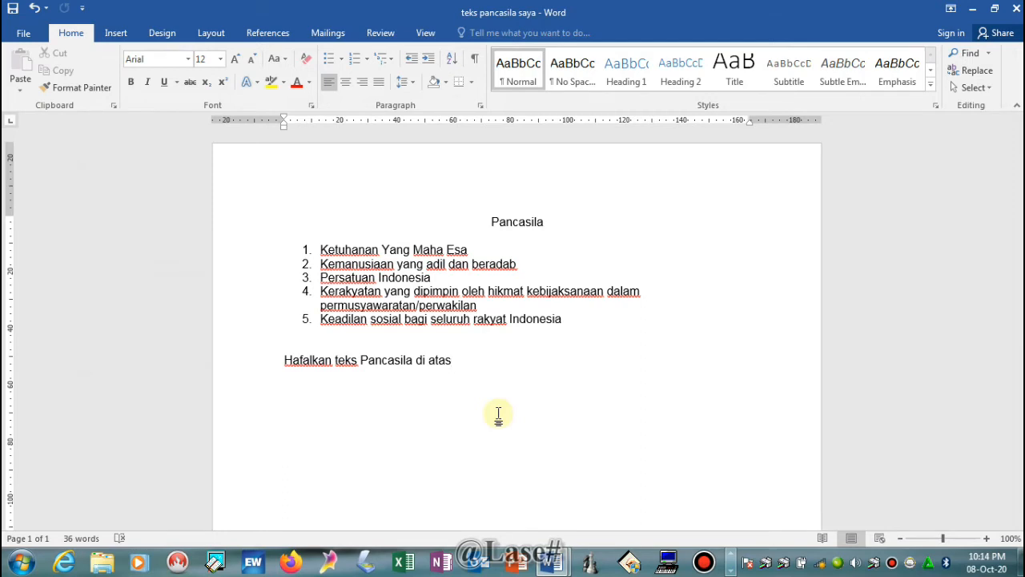
- Add 'setiap hari dengan baik' to the Hafalkan line and end it with 'di sekolah.' instead of 'atas'
left_click(414, 361)
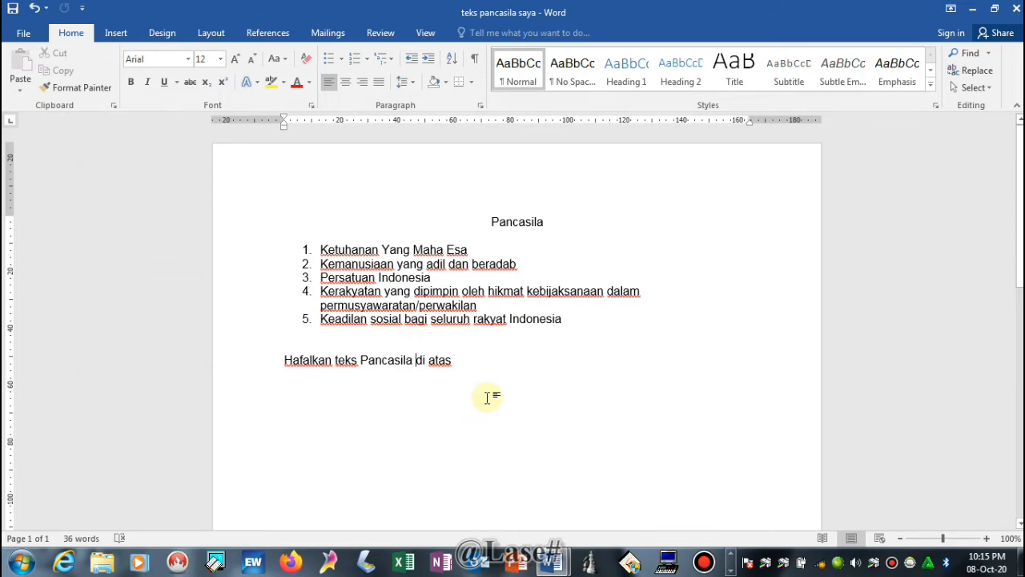
type("setiap")
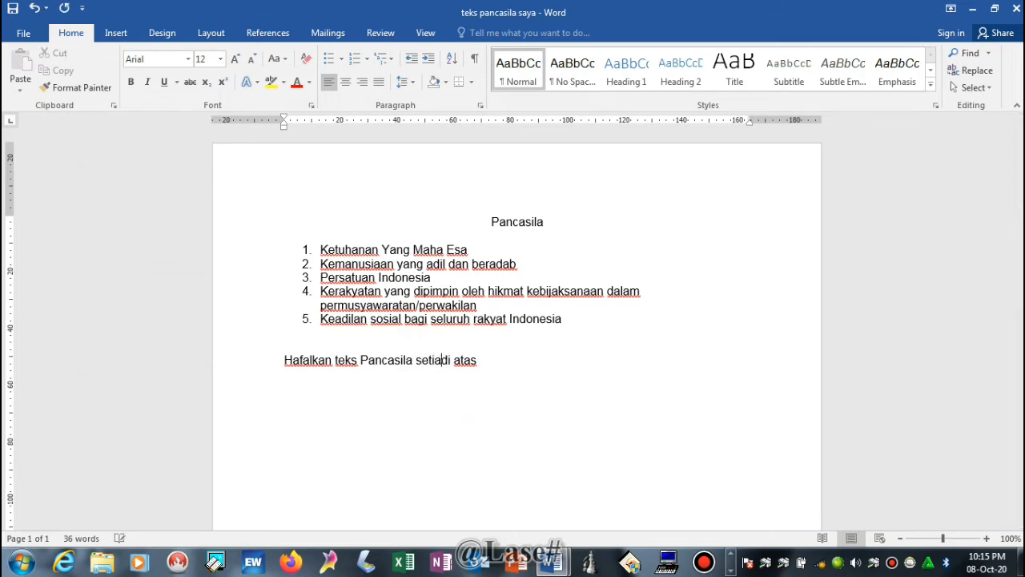
type(" hari")
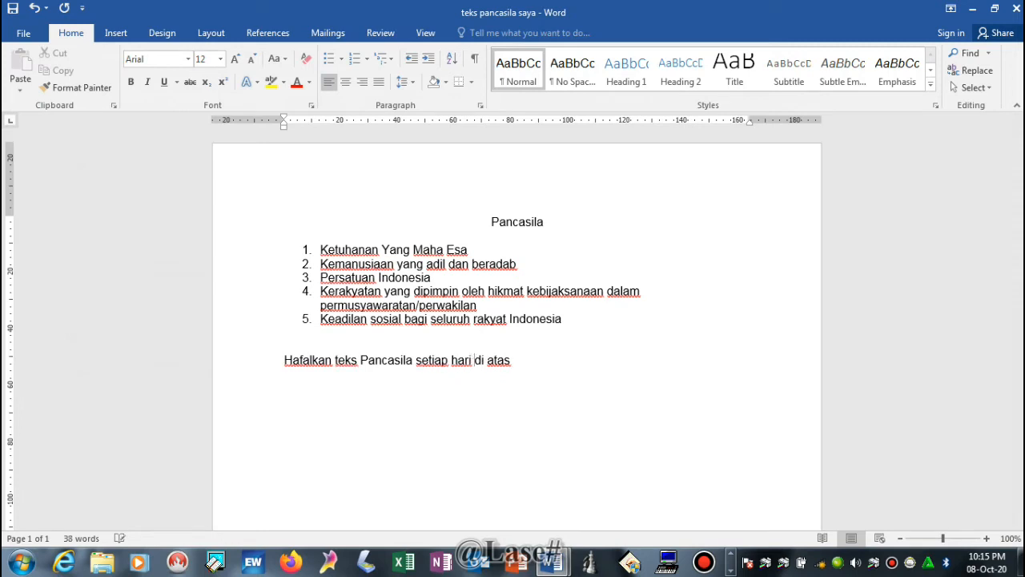
key("End")
key("BackSpace")
key("BackSpace")
key("BackSpace")
key("BackSpace")
key("BackSpace")
key("BackSpace")
key("BackSpace")
type("di sekolah")
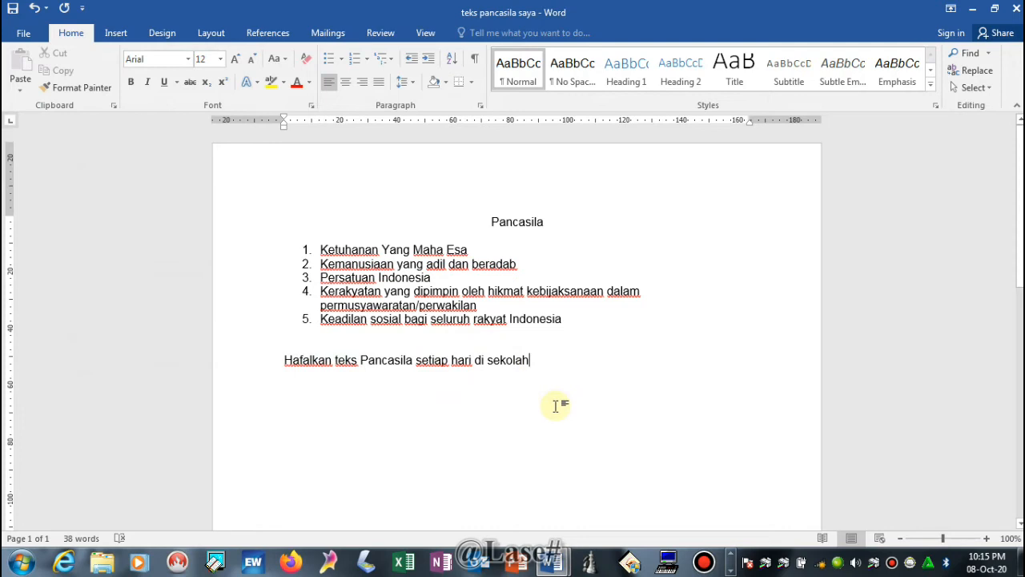
type(".")
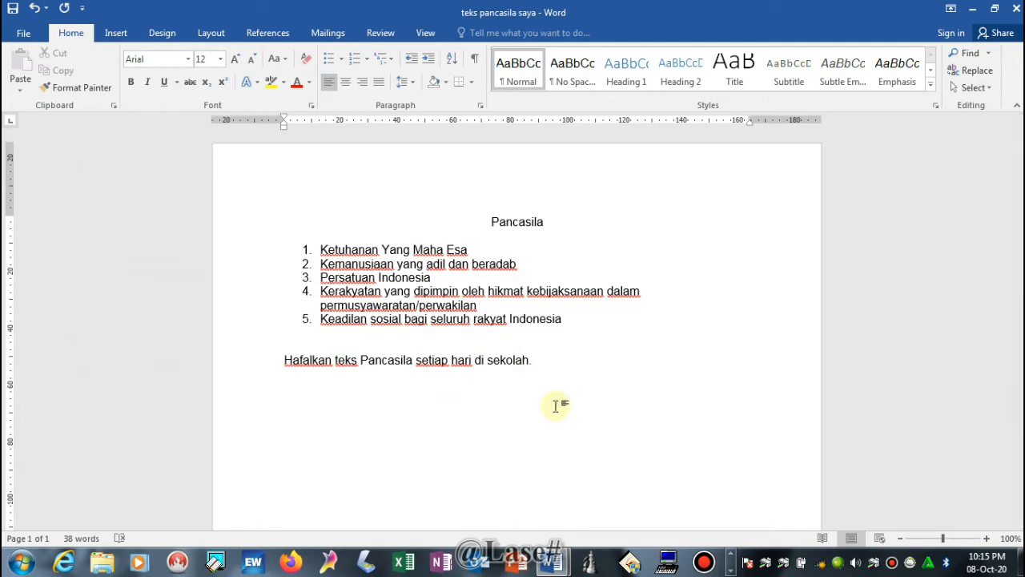
key("Left")
key("Left")
key("Left")
key("Left")
key("Left")
key("Left")
key("Left")
key("Left")
key("Left")
key("Left")
key("Left")
type("dengan")
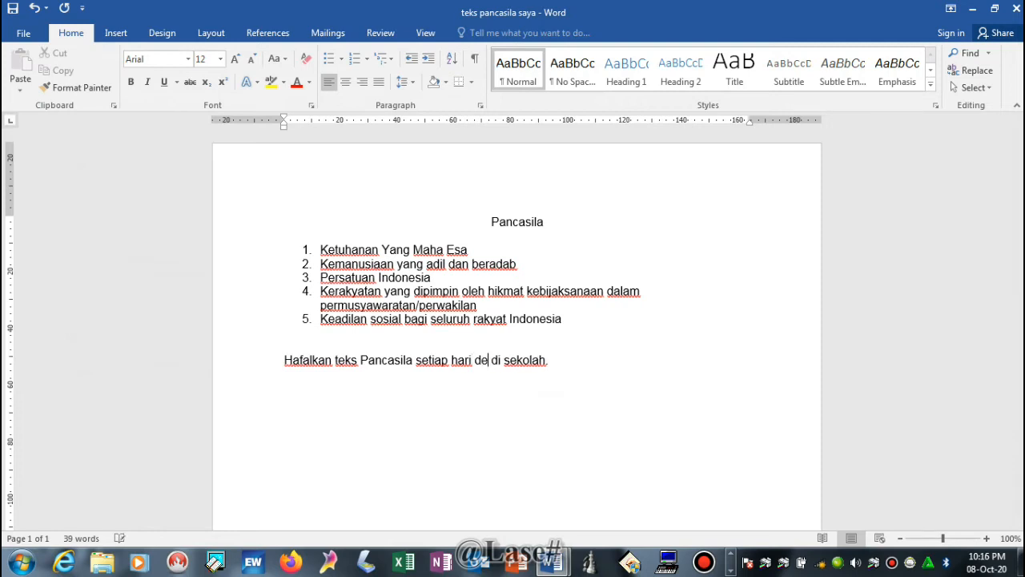
key("BackSpace")
key("BackSpace")
key("BackSpace")
key("BackSpace")
key("BackSpace")
key("BackSpace")
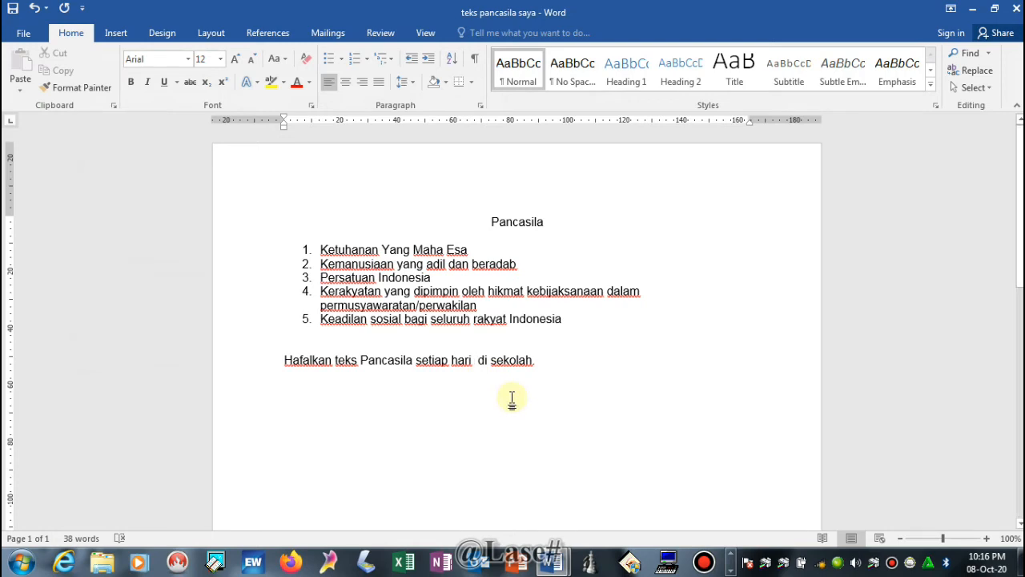
type("dengan baik")
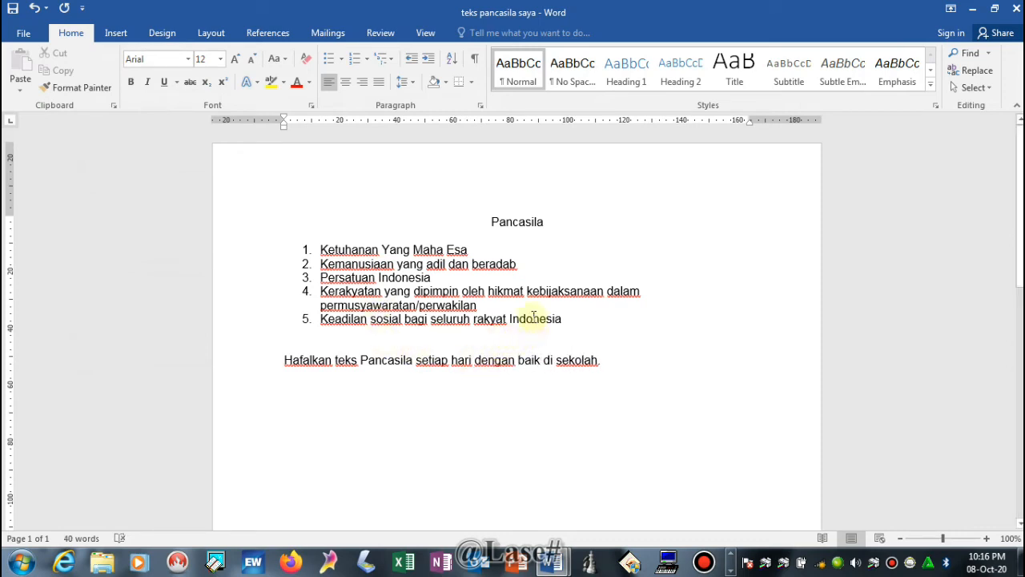
- Prefix the Hafalkan line with 'Jangan lupa!!' and start a new line below it
left_click(603, 362)
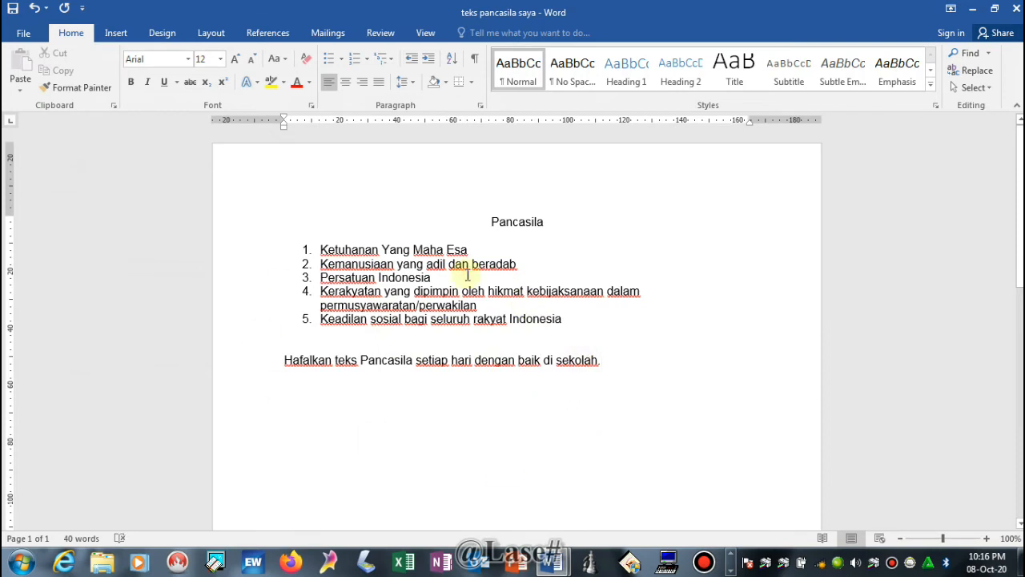
left_click(491, 222)
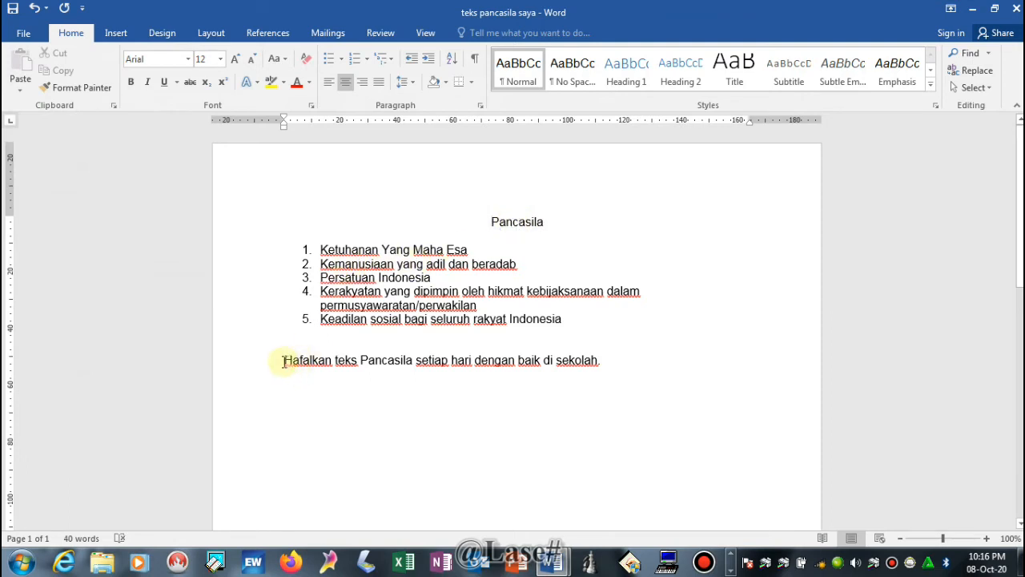
left_click(283, 361)
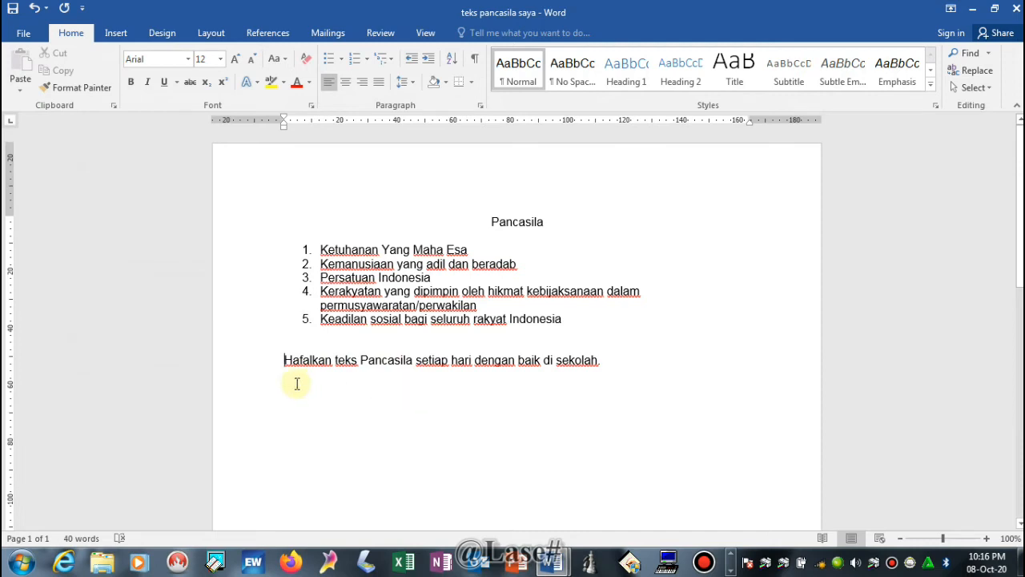
type("Jangan lupa")
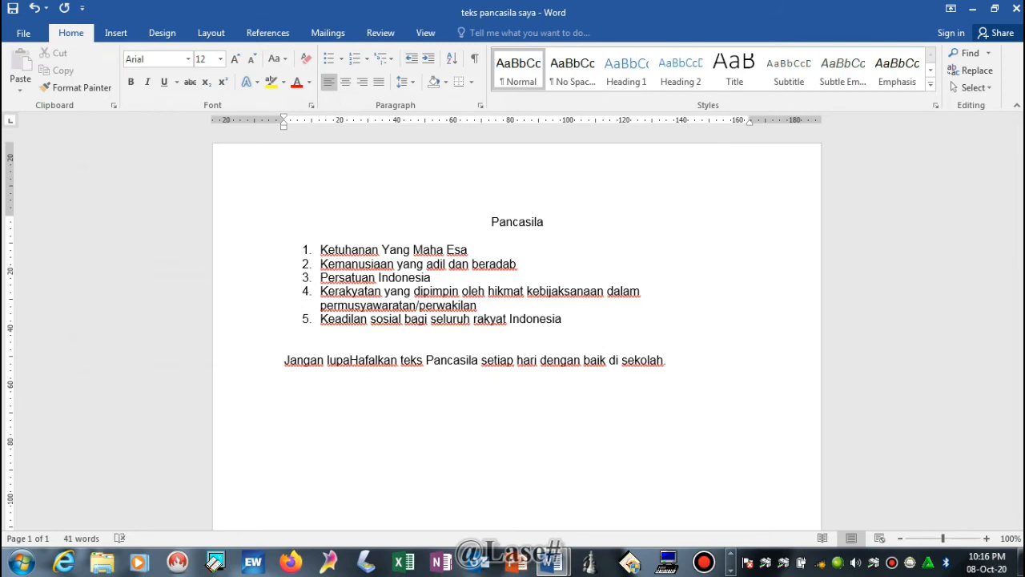
type("!!")
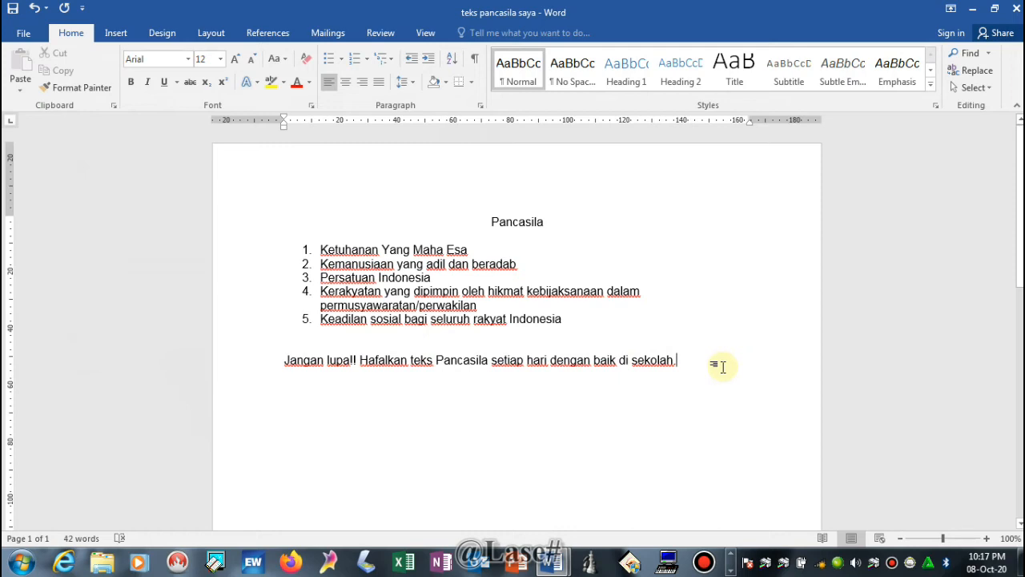
key("Return")
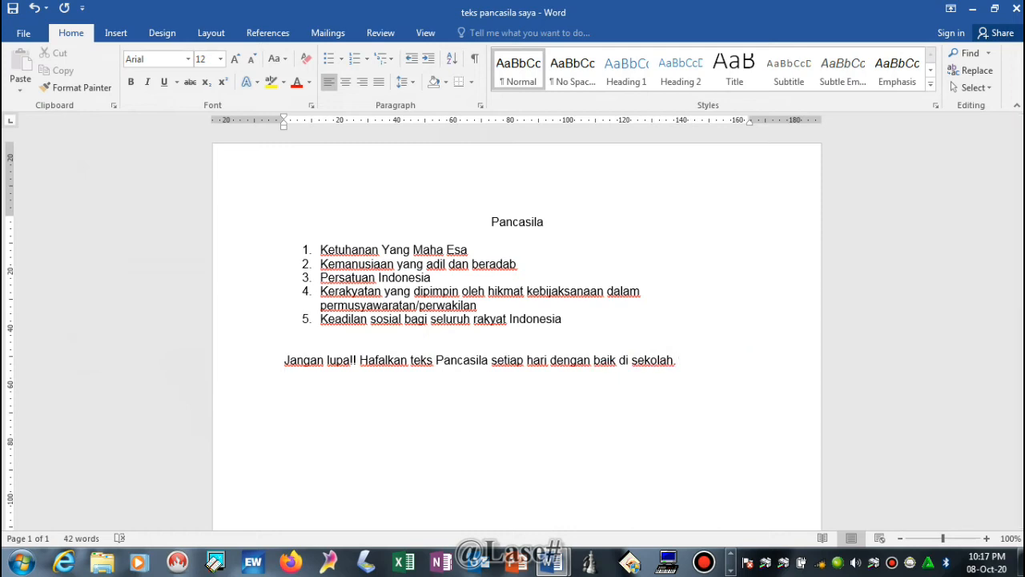
type("hari jumat")
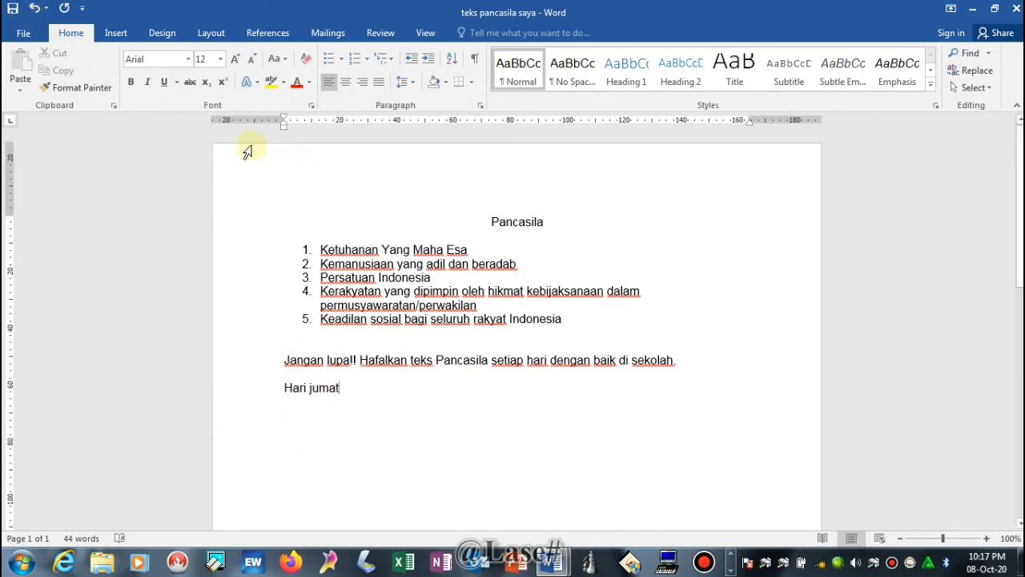
left_click(36, 9)
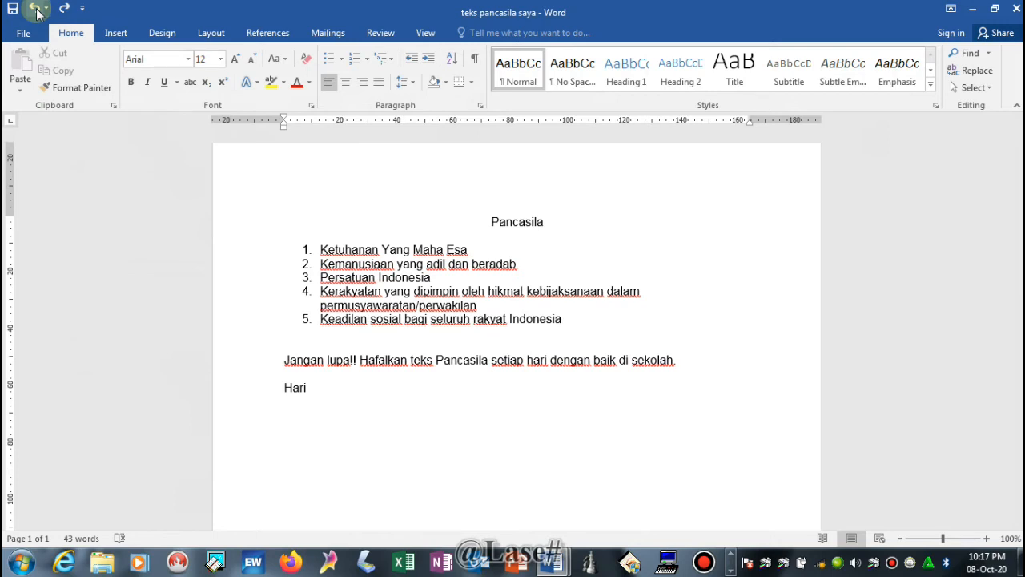
left_click(36, 9)
left_click(36, 9)
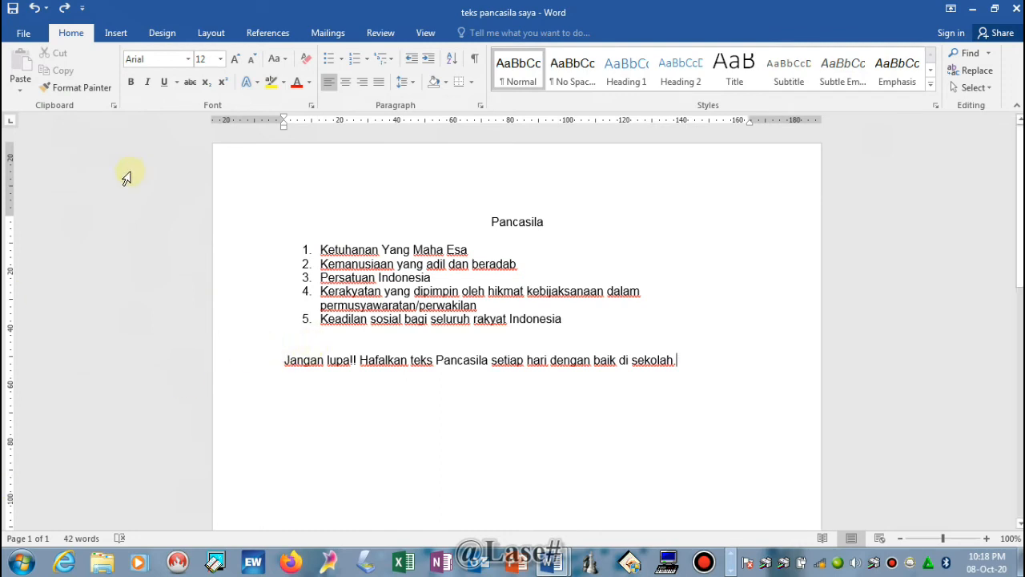
left_click(65, 9)
left_click(64, 10)
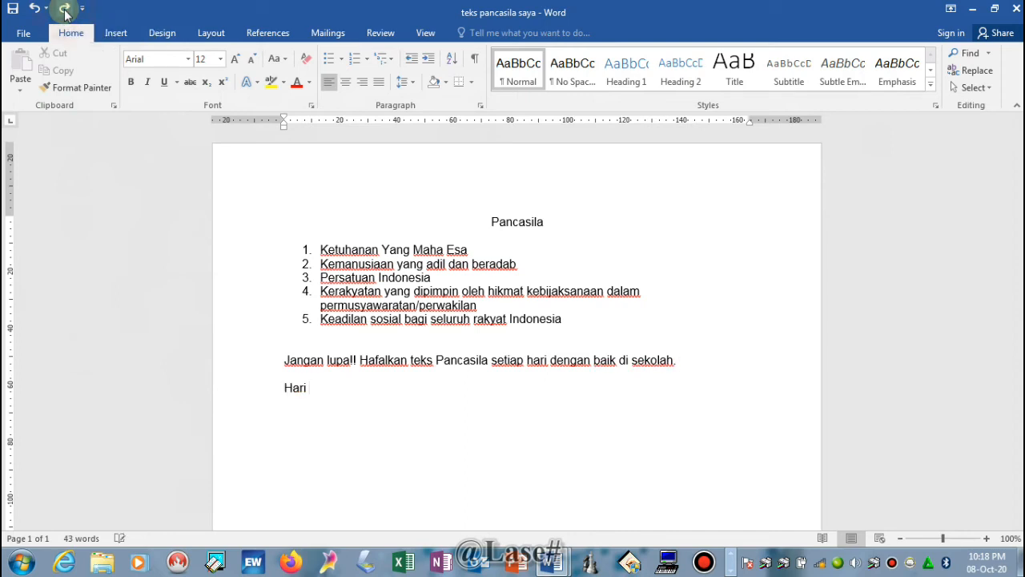
left_click(65, 10)
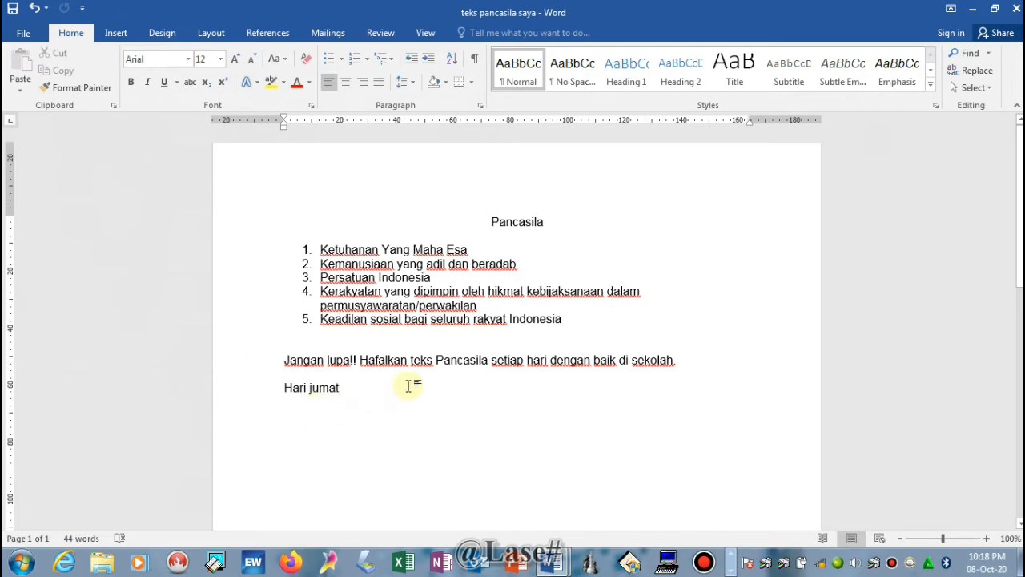
scroll(410, 362, "down", 3)
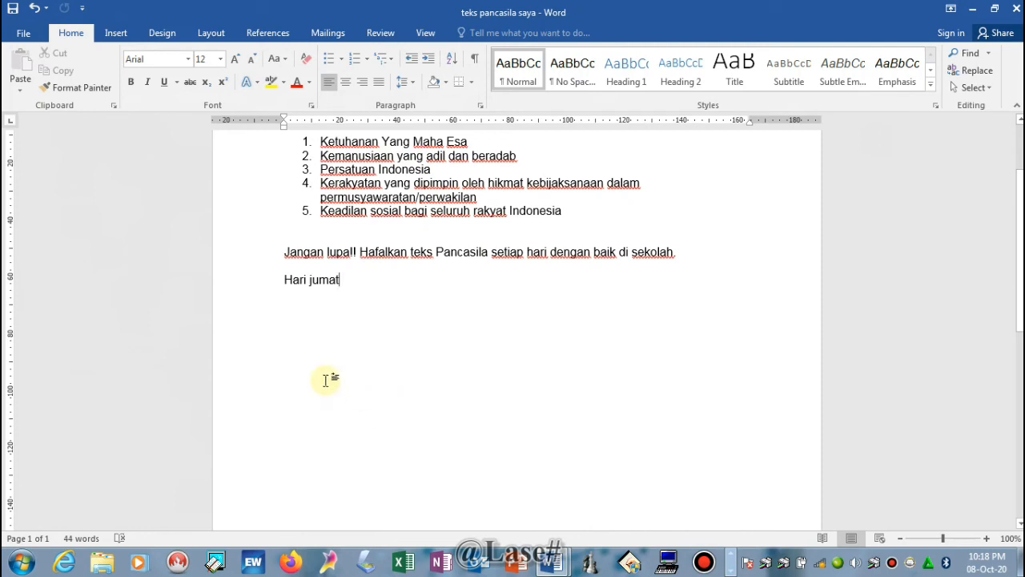
scroll(400, 318, "up", 3)
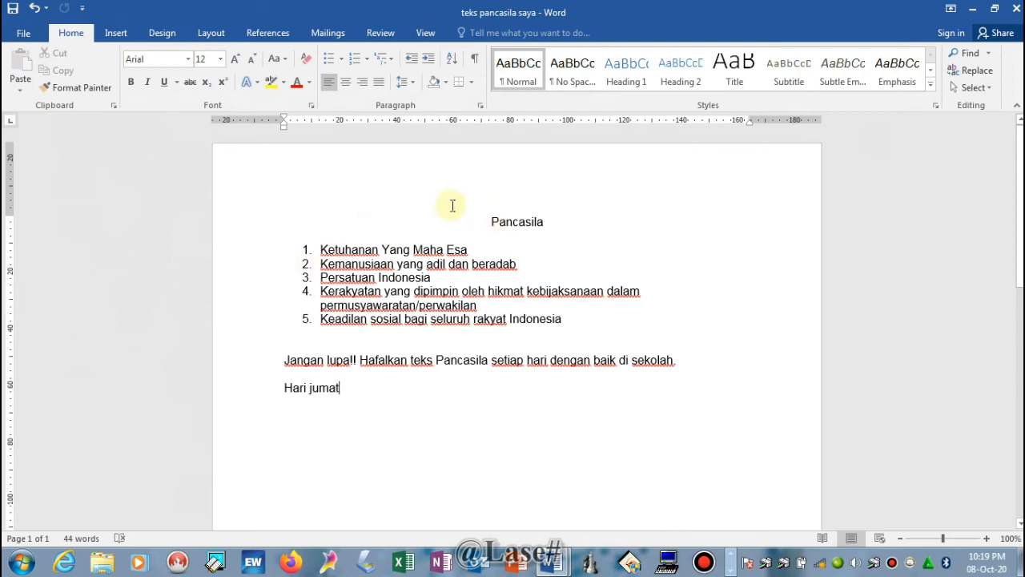
- Select the 'Pancasila' title and its five numbered items and copy them
left_click_drag(491, 221, 591, 319)
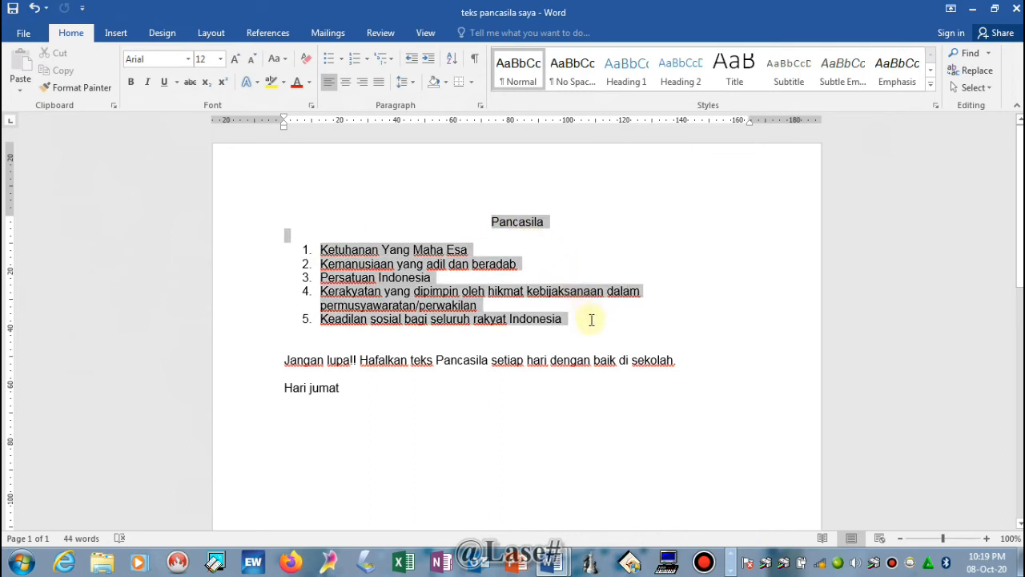
mouse_move(591, 319)
left_mouse_down()
mouse_move(419, 293)
mouse_move(394, 251)
mouse_move(567, 297)
mouse_move(582, 318)
mouse_move(488, 280)
mouse_move(425, 238)
mouse_move(553, 222)
mouse_move(576, 320)
mouse_move(528, 319)
mouse_move(449, 250)
mouse_move(445, 231)
mouse_move(591, 325)
mouse_move(549, 273)
mouse_move(579, 318)
left_mouse_up()
key("ctrl+c")
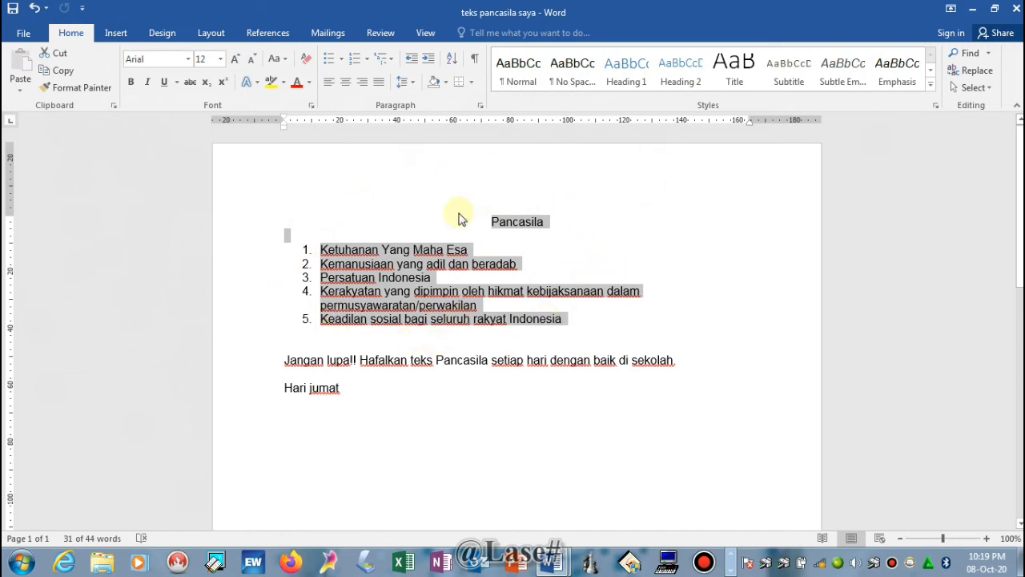
left_click(60, 72)
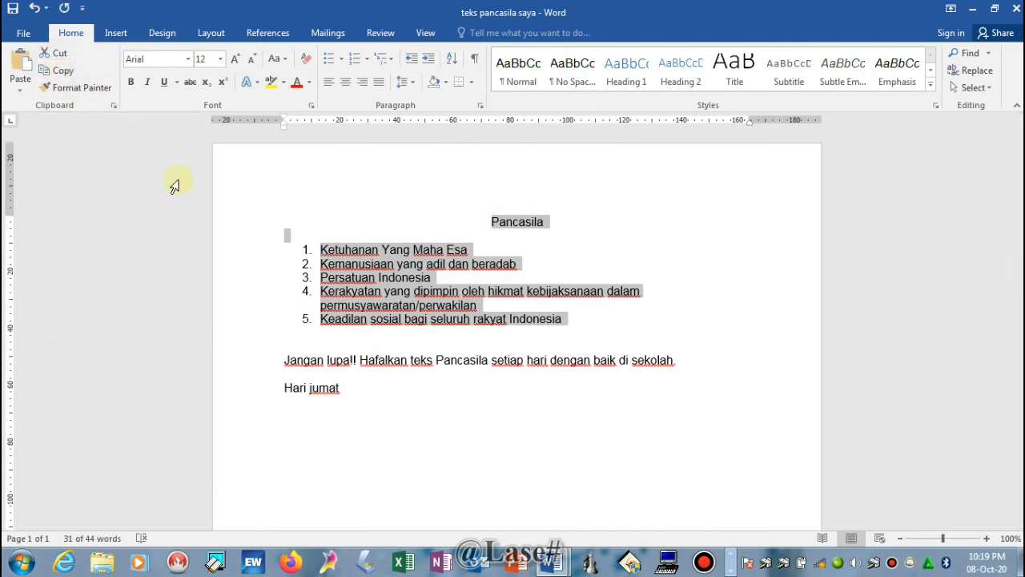
- Start a new paragraph after 'Hari jumat' and paste the copied title and list there three times
scroll(352, 416, "down", 4)
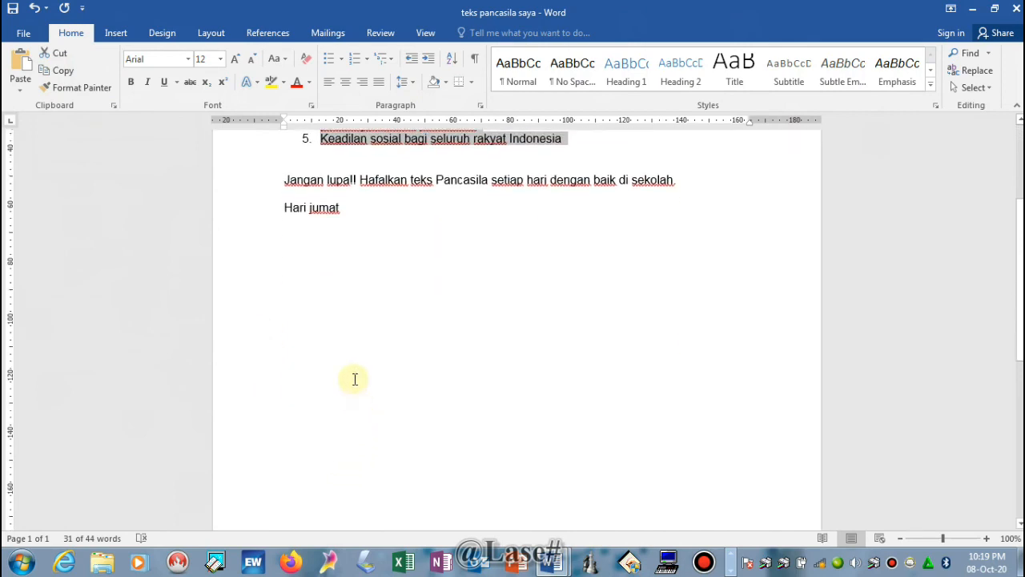
left_click(292, 249)
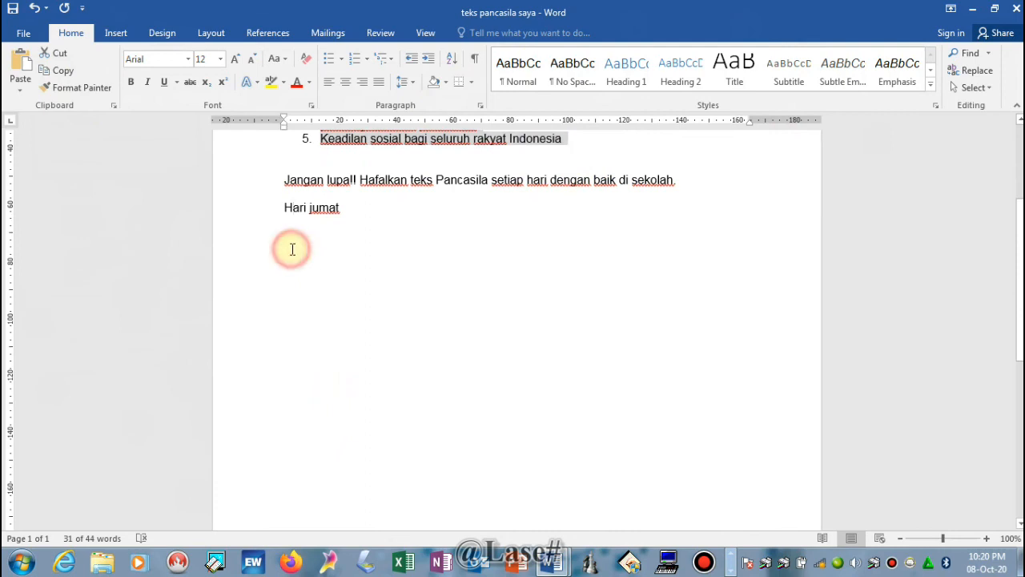
left_click(290, 245)
left_click(360, 203)
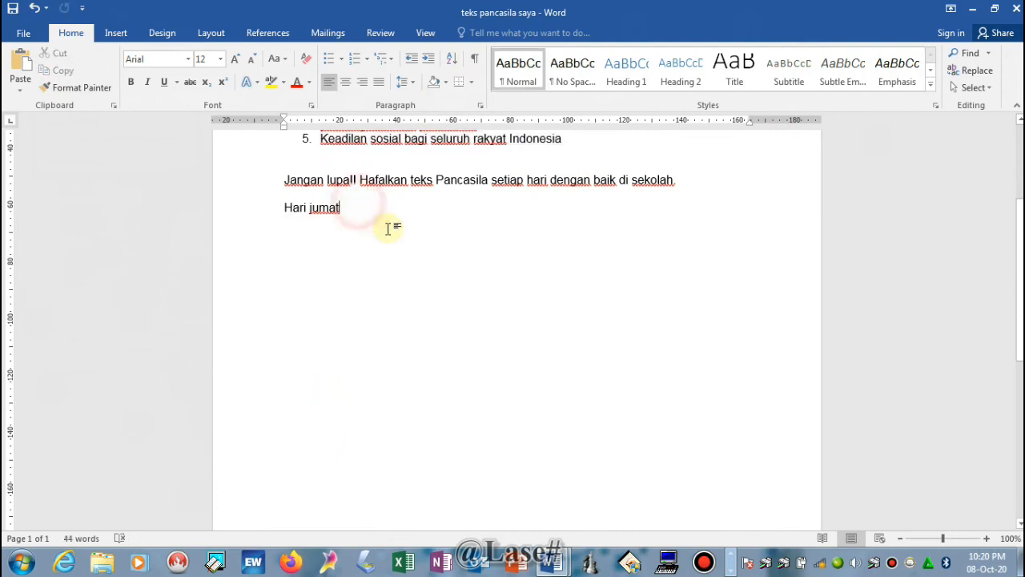
key("Return")
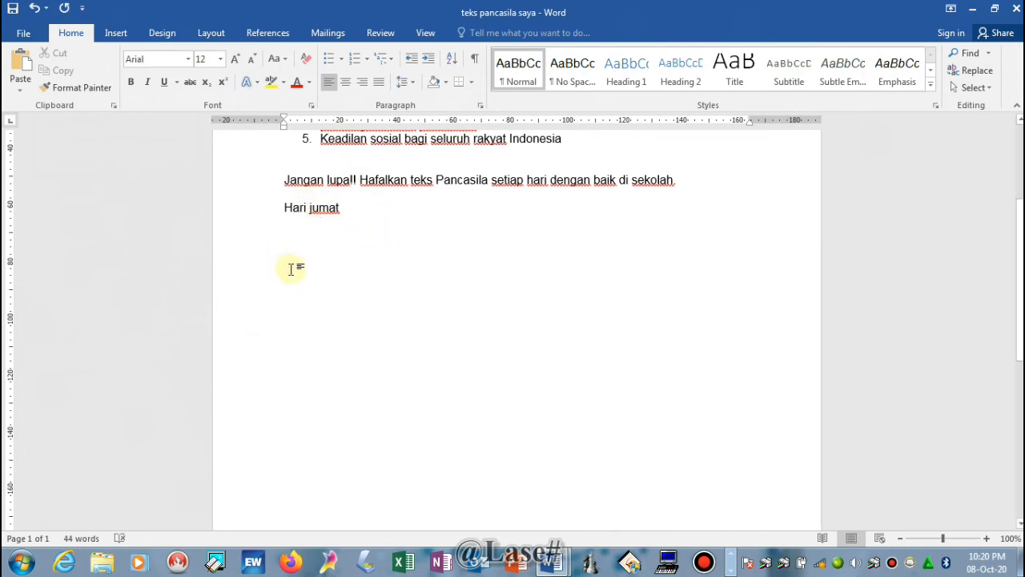
left_click(22, 78)
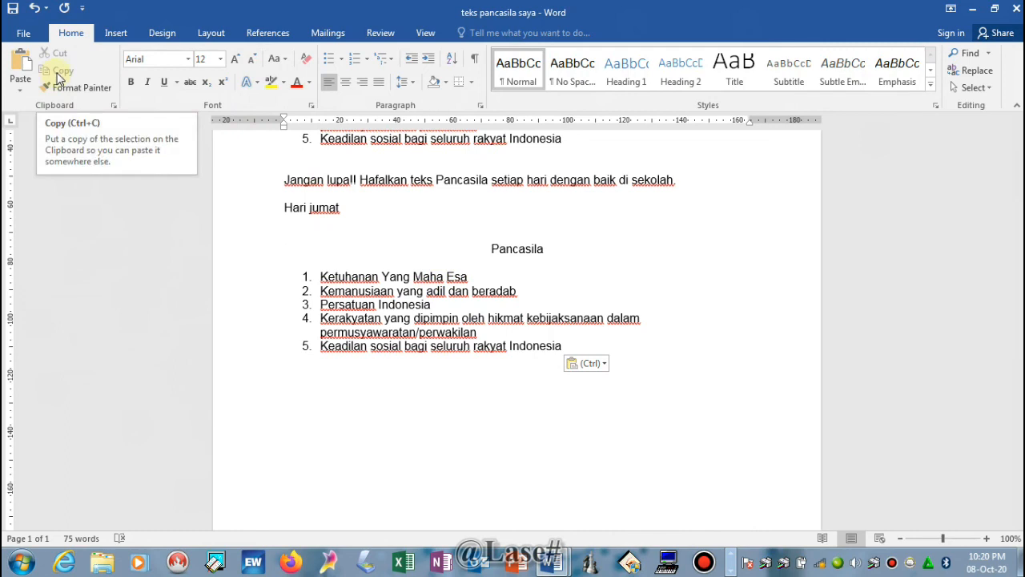
left_click(23, 72)
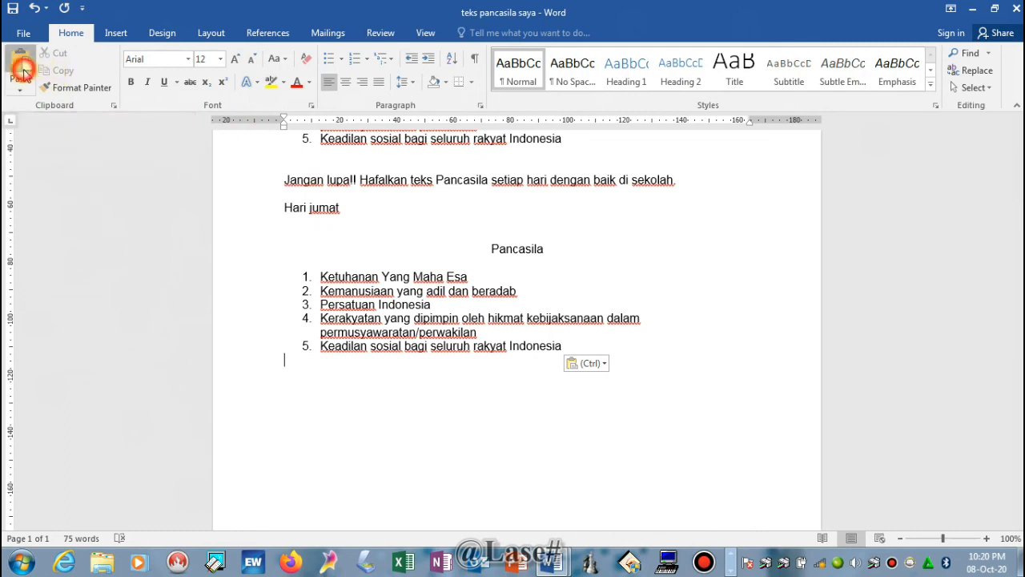
scroll(592, 401, "down", 5)
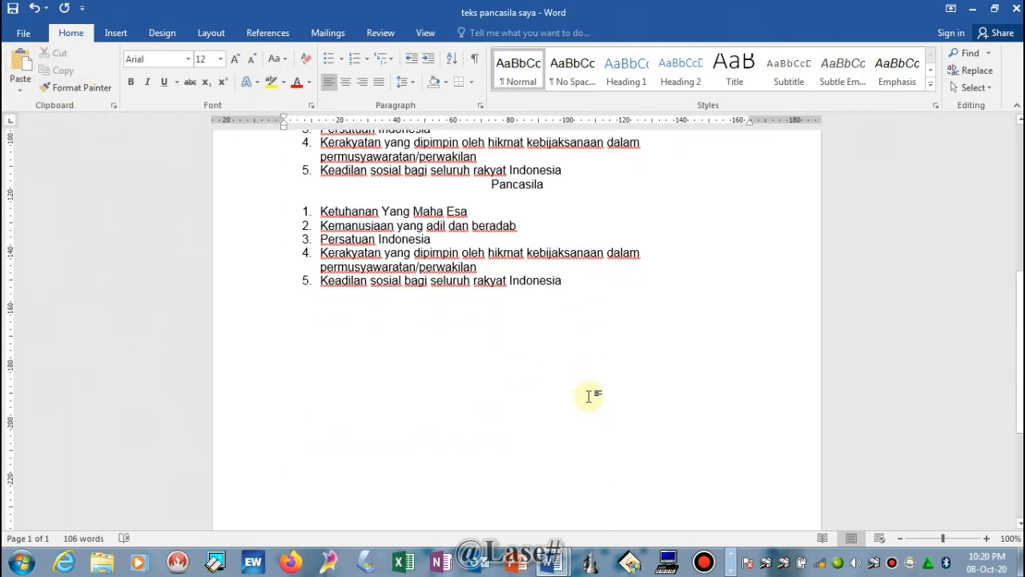
left_click(21, 76)
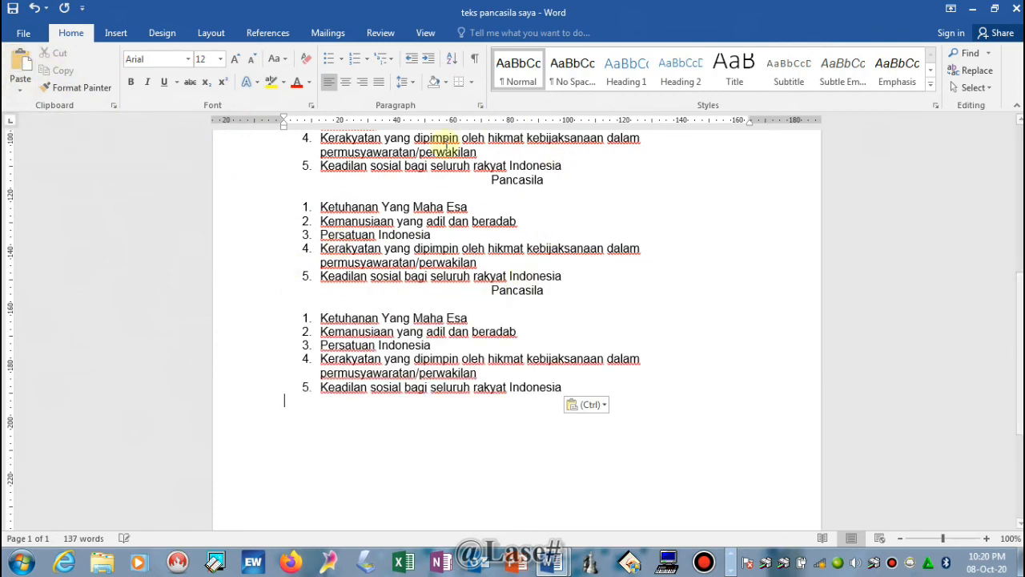
scroll(552, 244, "up", 12)
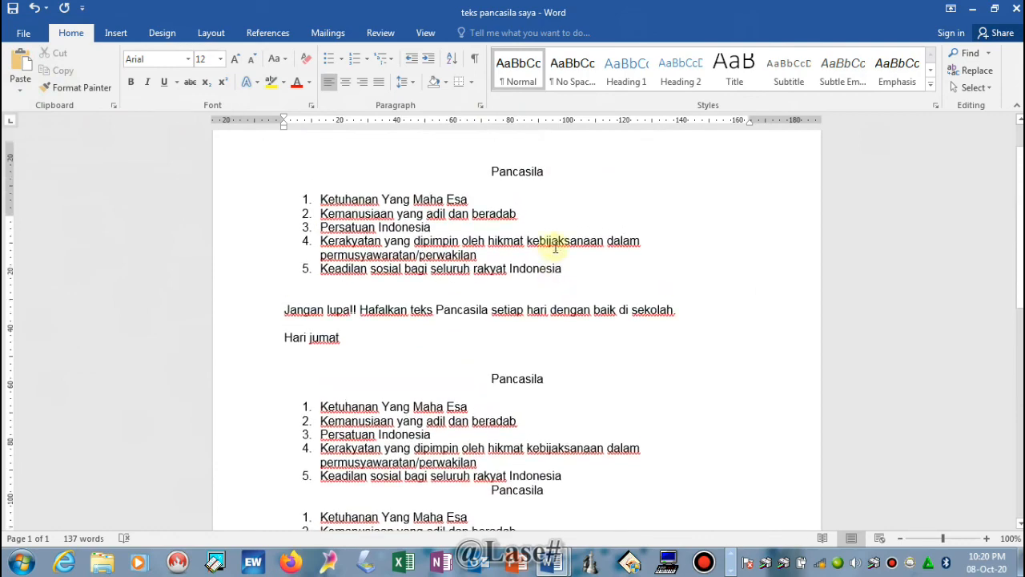
scroll(472, 430, "down", 5)
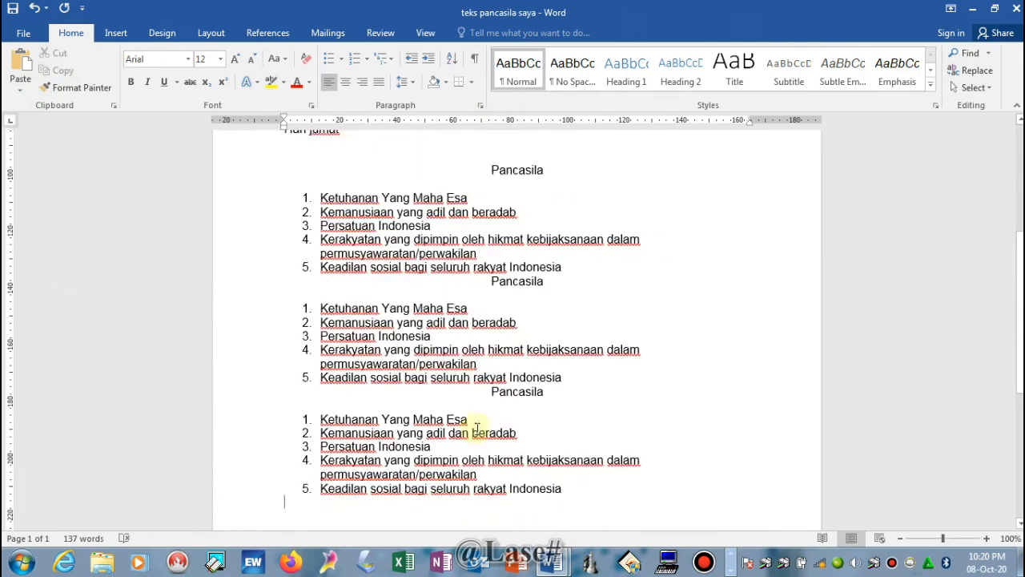
scroll(475, 430, "down", 2)
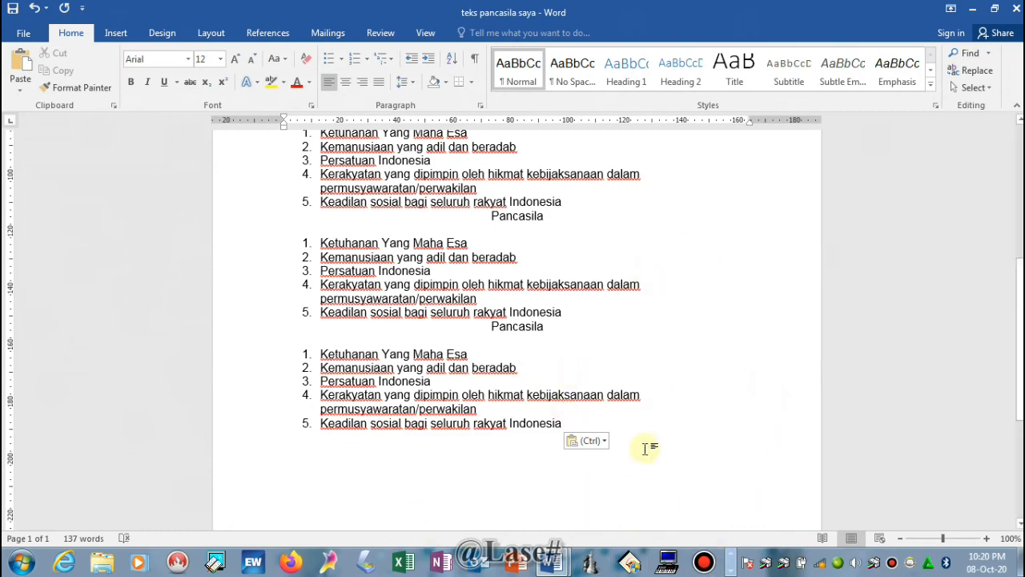
scroll(602, 442, "up", 6)
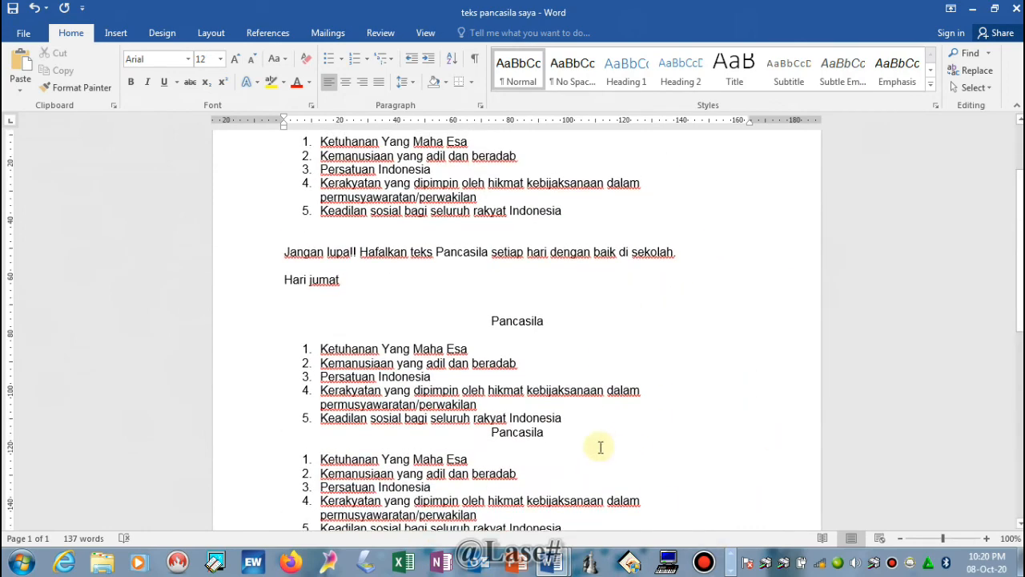
scroll(420, 381, "up", 3)
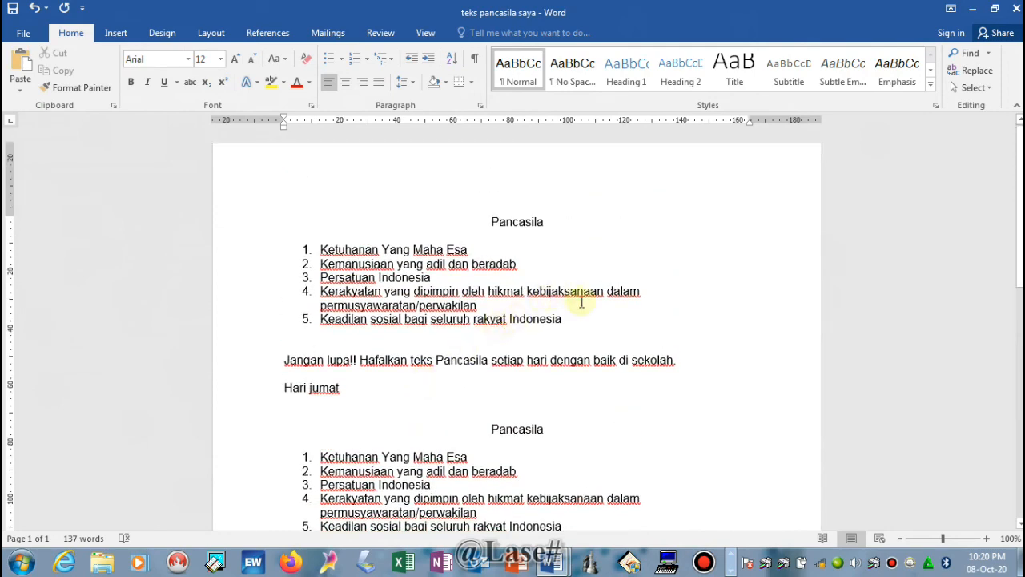
scroll(541, 345, "down", 2)
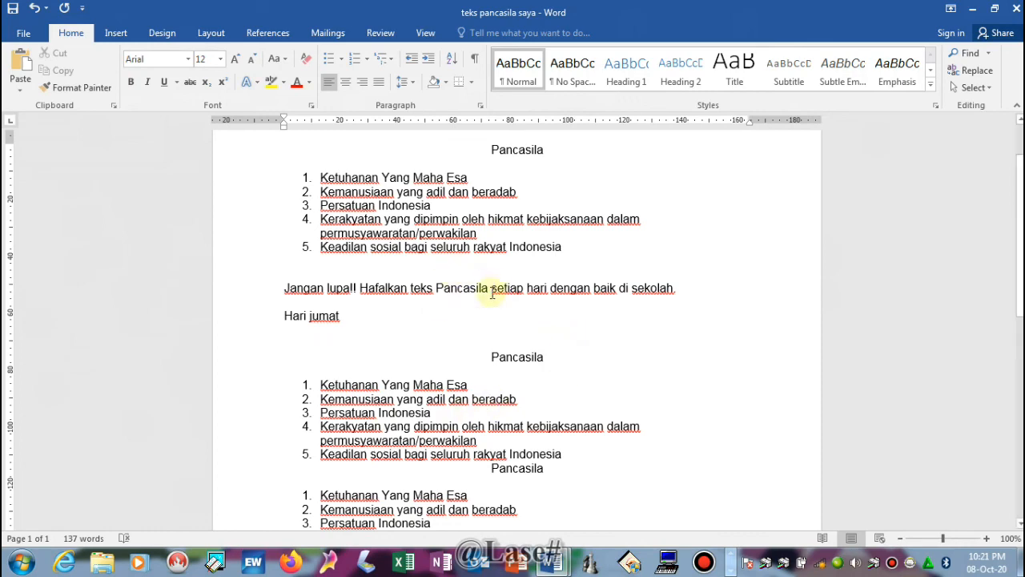
scroll(488, 312, "down", 4)
scroll(504, 344, "up", 6)
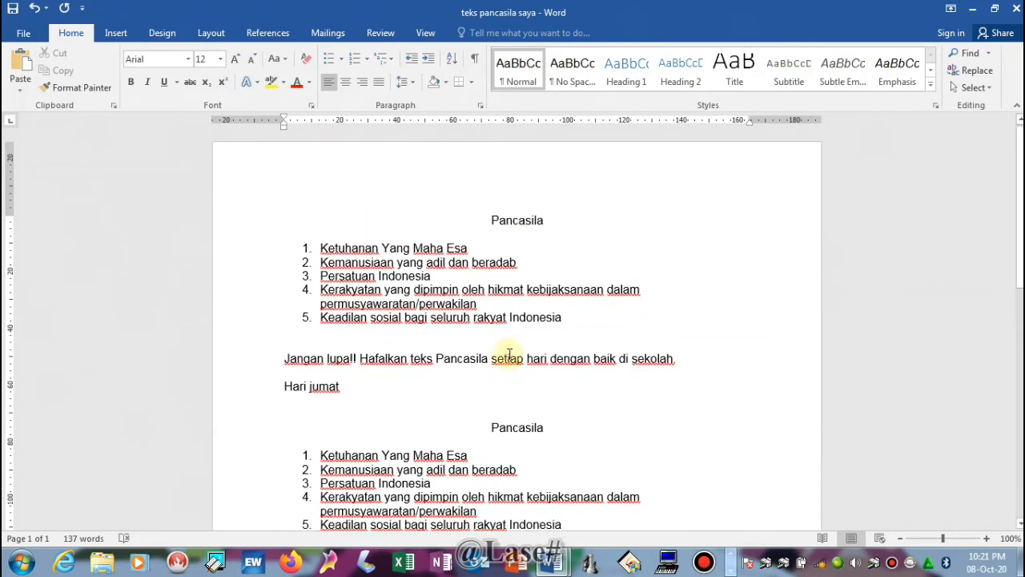